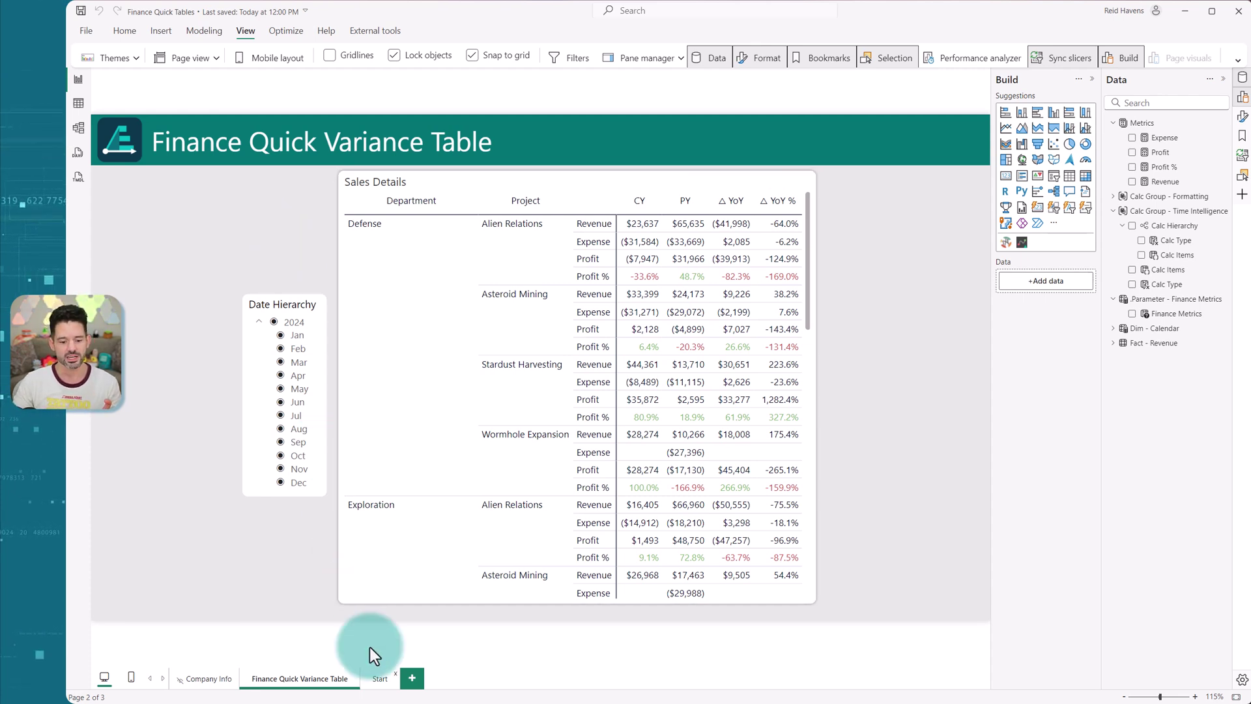
Step: Preview the Profit-only Start page, then return to the Finance Quick Variance Table page
{"action": "left_click", "coordinate": [377, 676]}
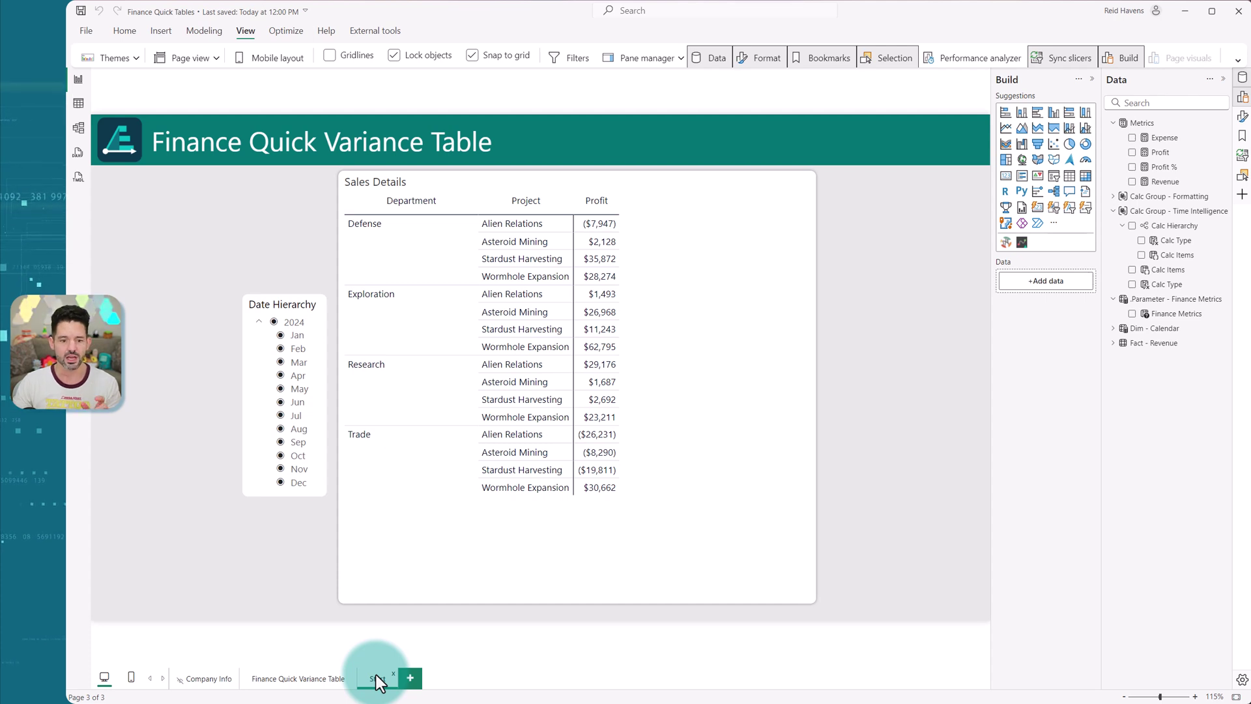
{"action": "left_click", "coordinate": [329, 677]}
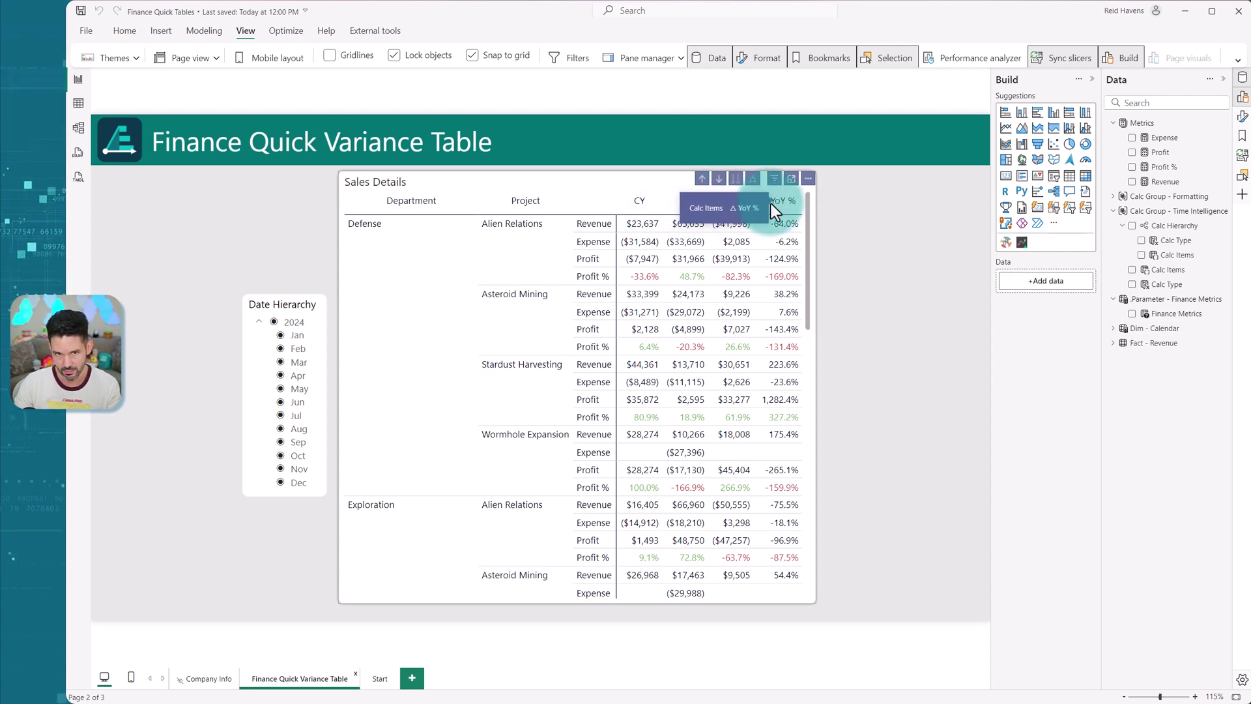
{"action": "left_click", "coordinate": [291, 336]}
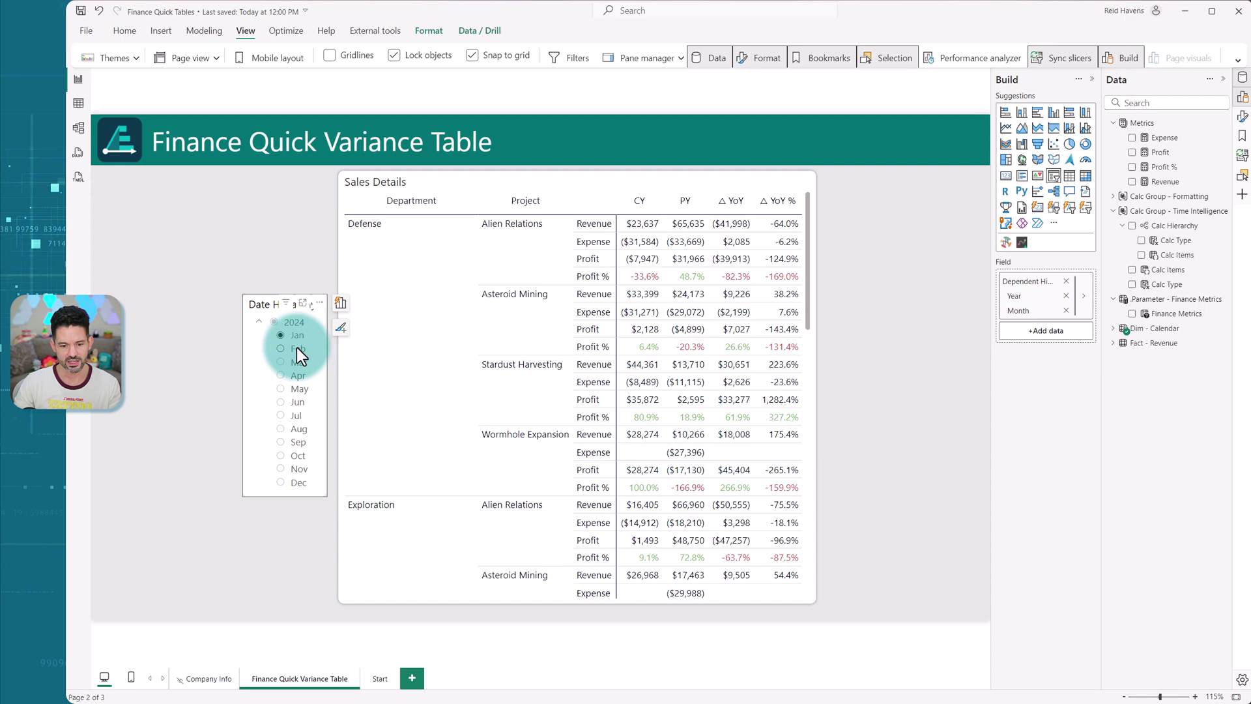
{"action": "left_click", "coordinate": [297, 349]}
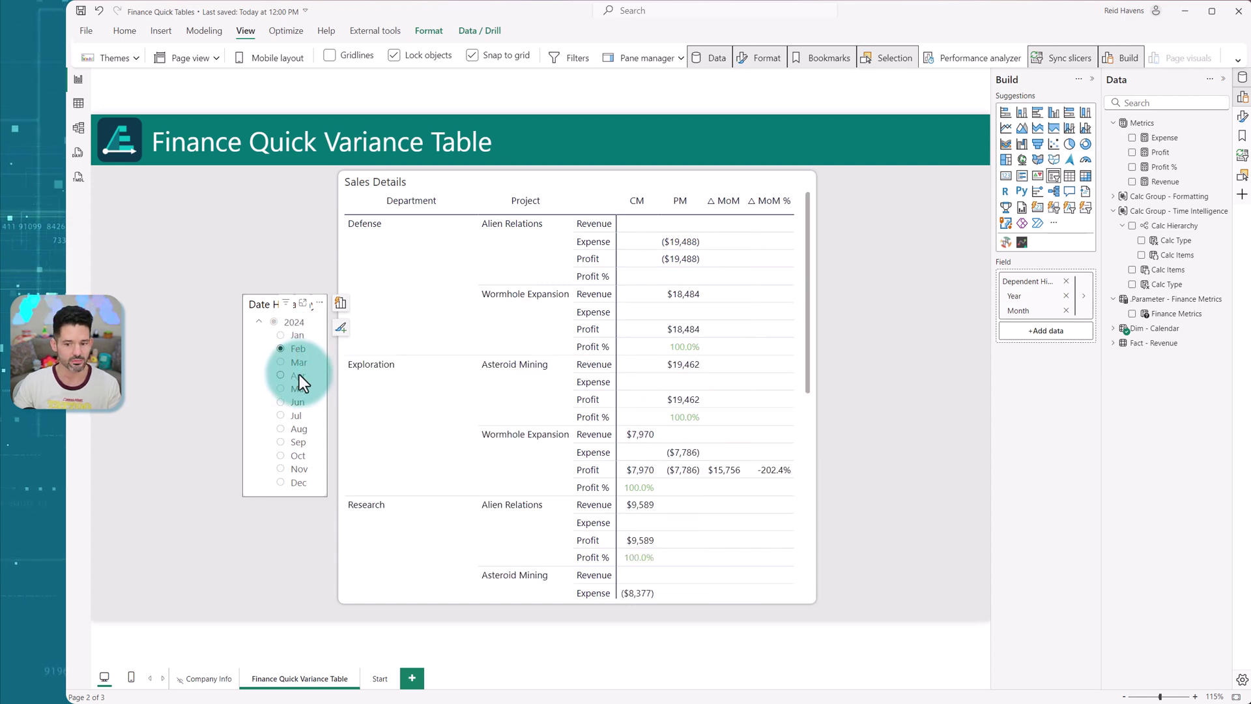
{"action": "left_click", "coordinate": [298, 376]}
{"action": "left_click", "coordinate": [299, 402]}
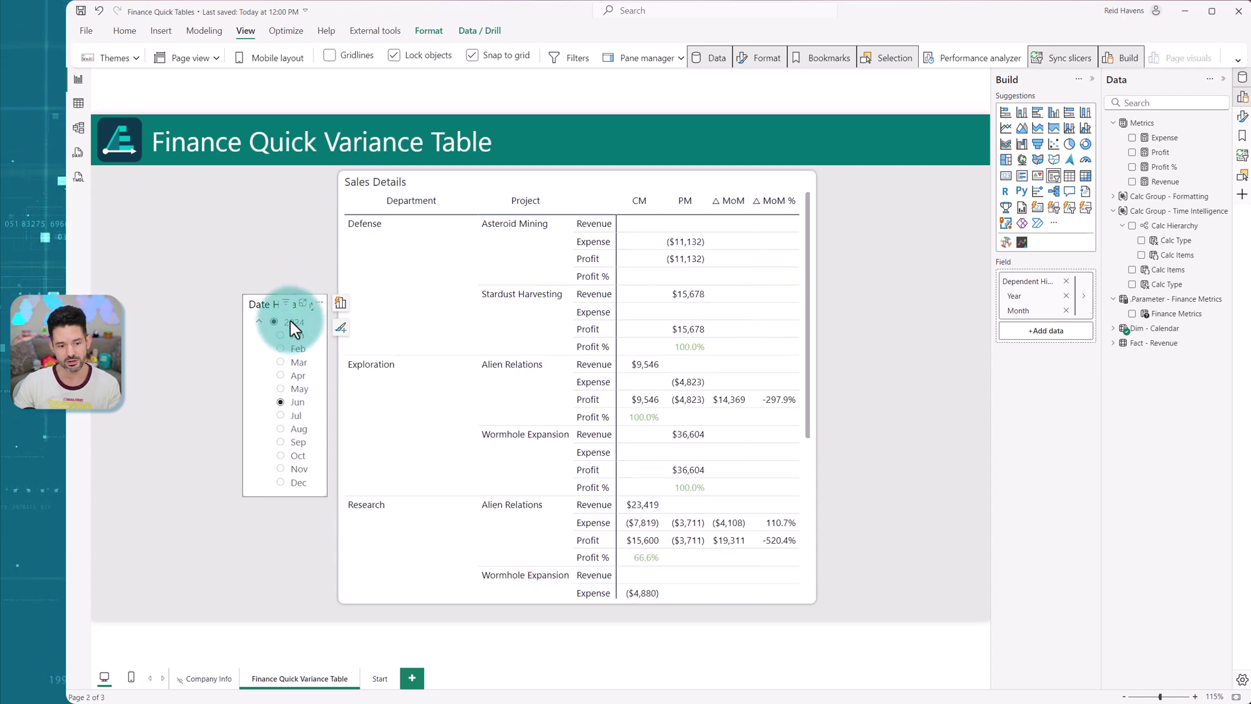
{"action": "left_click", "coordinate": [290, 321]}
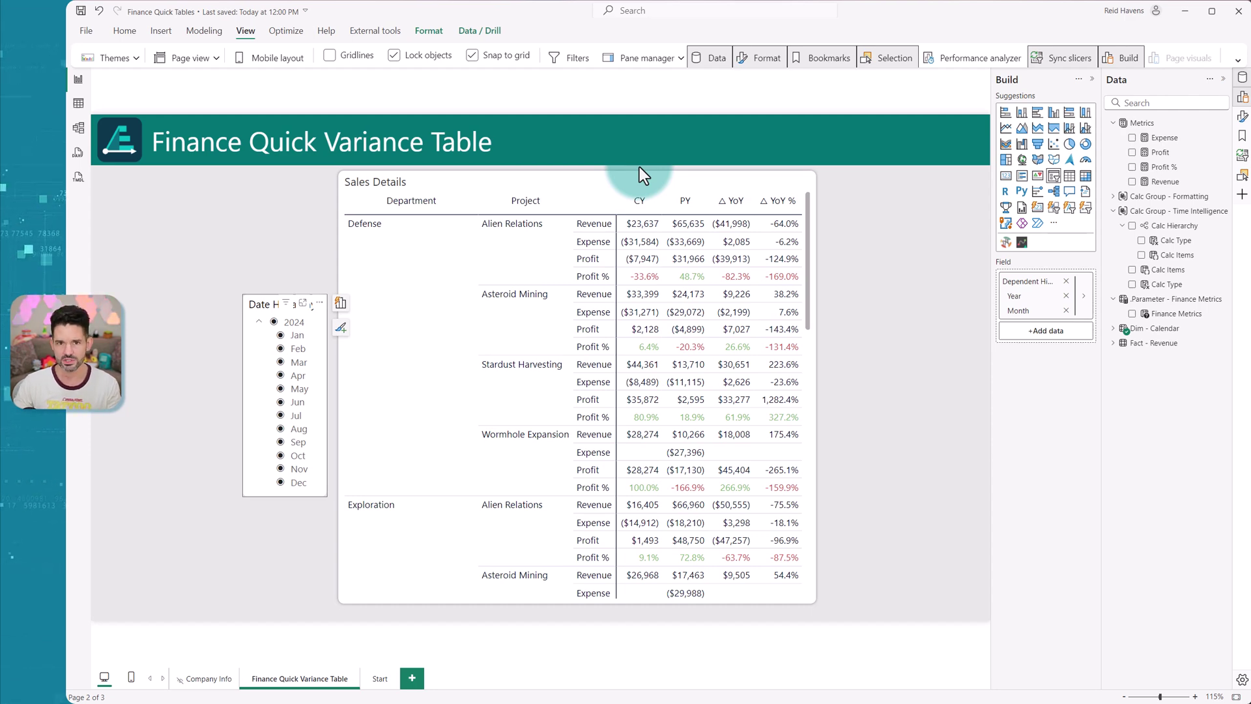
Step: Glance at TMDL view, then show the Start page's Profit-only Sales Details table
{"action": "left_click", "coordinate": [79, 179]}
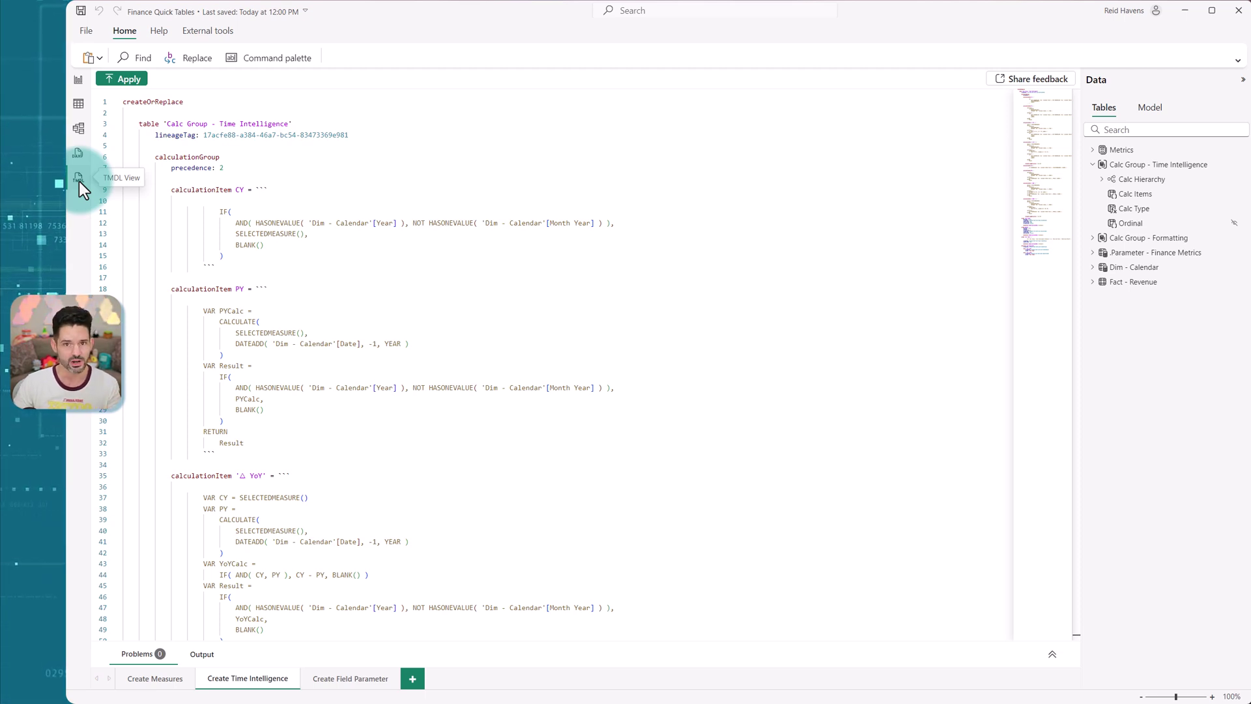
{"action": "left_click", "coordinate": [79, 81]}
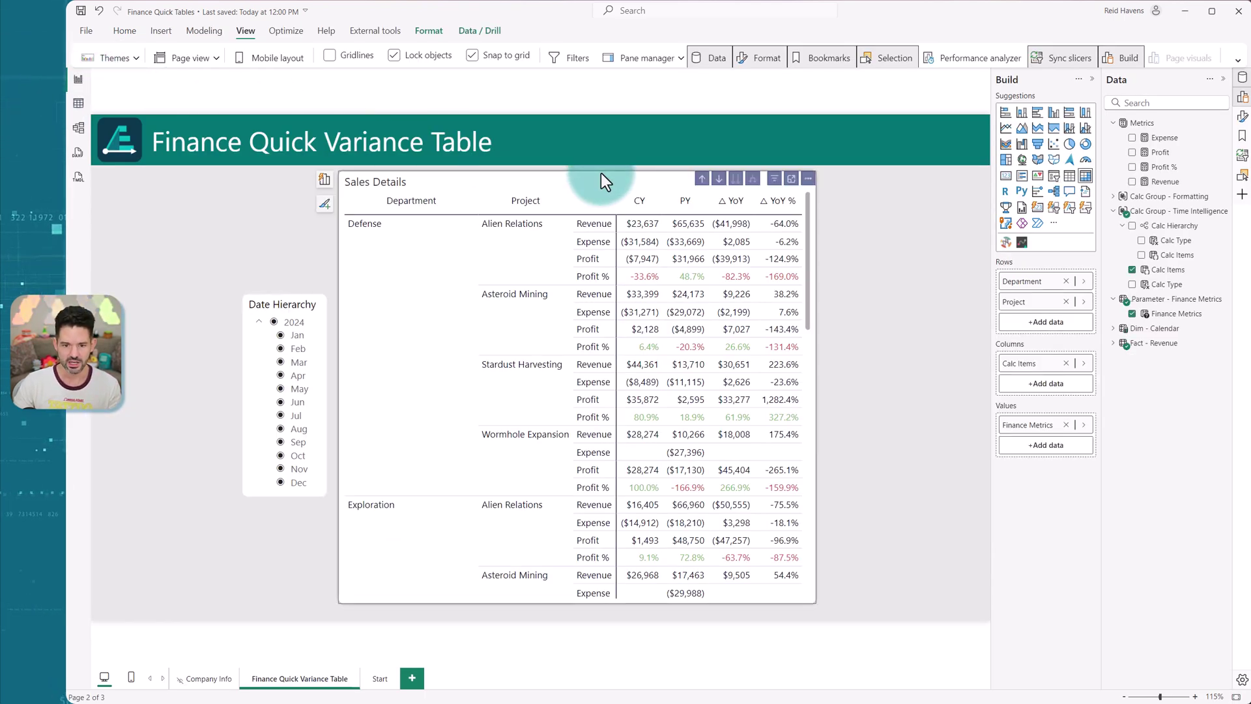
{"action": "left_click", "coordinate": [381, 678]}
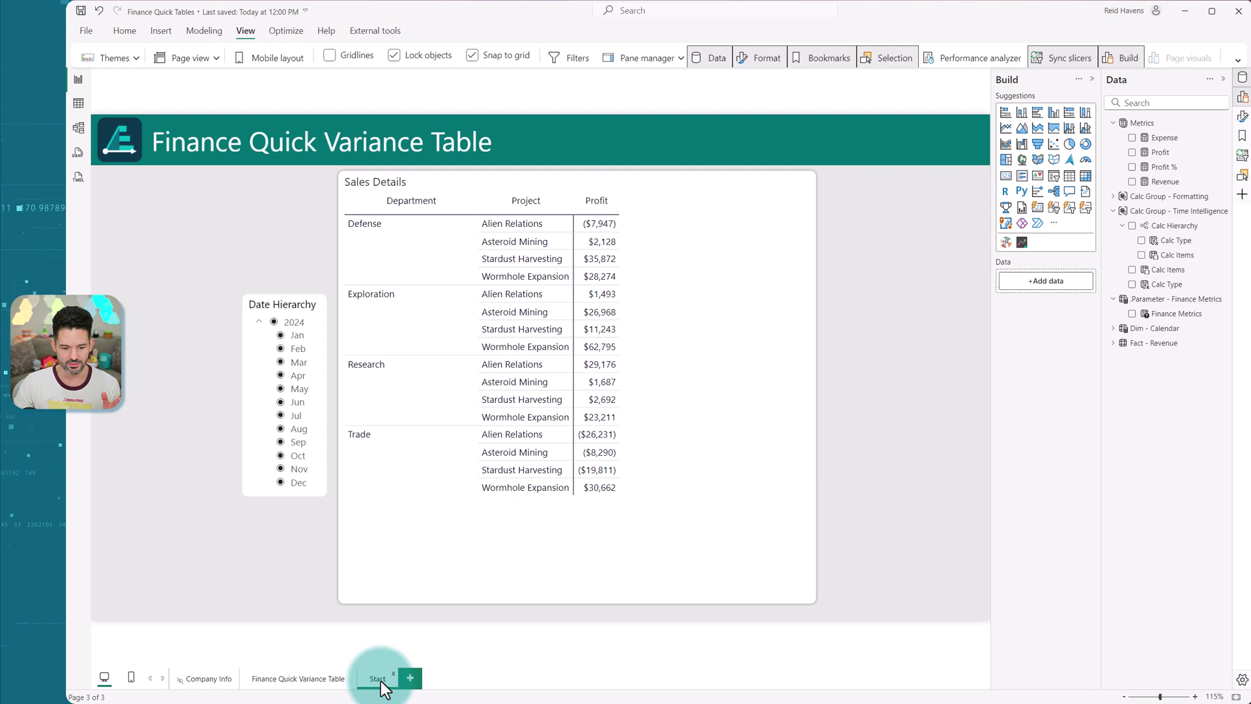
Step: Duplicate the Start page, rename the copy 'Start 2', and select its table
{"action": "right_click", "coordinate": [381, 682]}
{"action": "left_click", "coordinate": [406, 612]}
{"action": "double_click", "coordinate": [423, 677]}
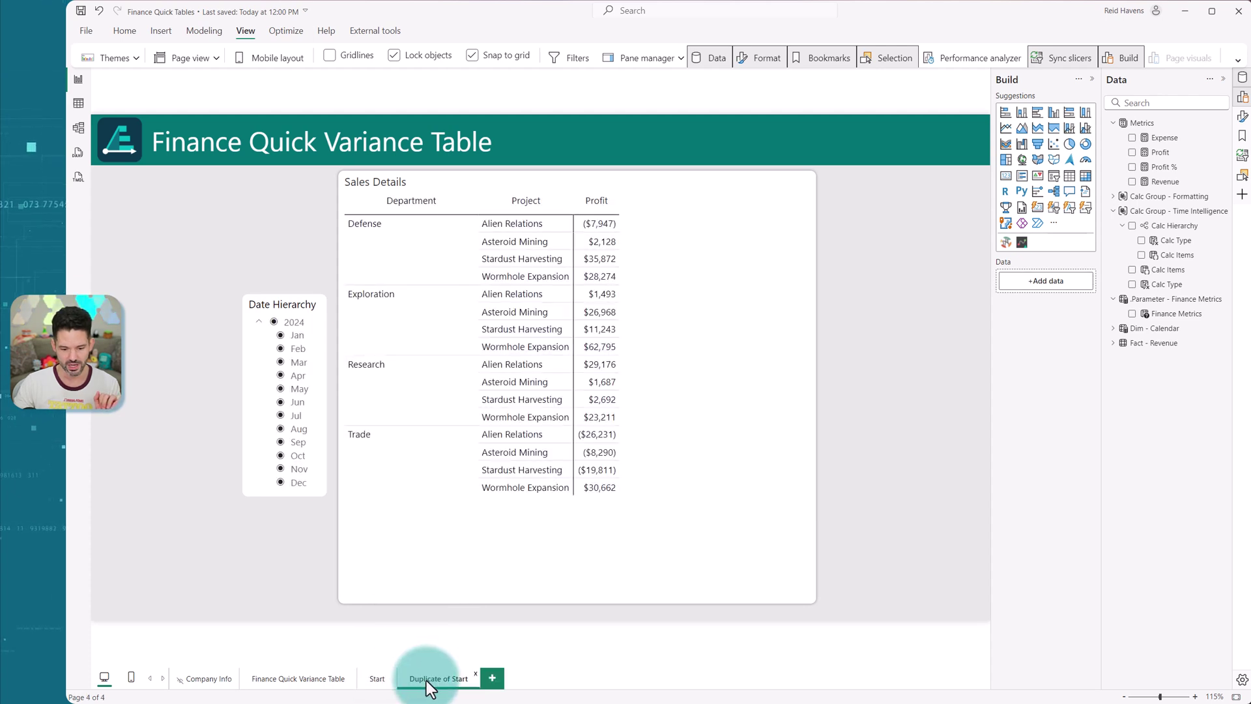
{"action": "key", "text": "Home"}
{"action": "key", "text": "Delete"}
{"action": "key", "text": "Delete"}
{"action": "key", "text": "Delete"}
{"action": "key", "text": "Delete"}
{"action": "key", "text": "Delete"}
{"action": "key", "text": "Delete"}
{"action": "key", "text": "Delete"}
{"action": "key", "text": "Delete"}
{"action": "key", "text": "Delete"}
{"action": "key", "text": "Delete"}
{"action": "key", "text": "Delete"}
{"action": "key", "text": "Delete"}
{"action": "key", "text": "Delete"}
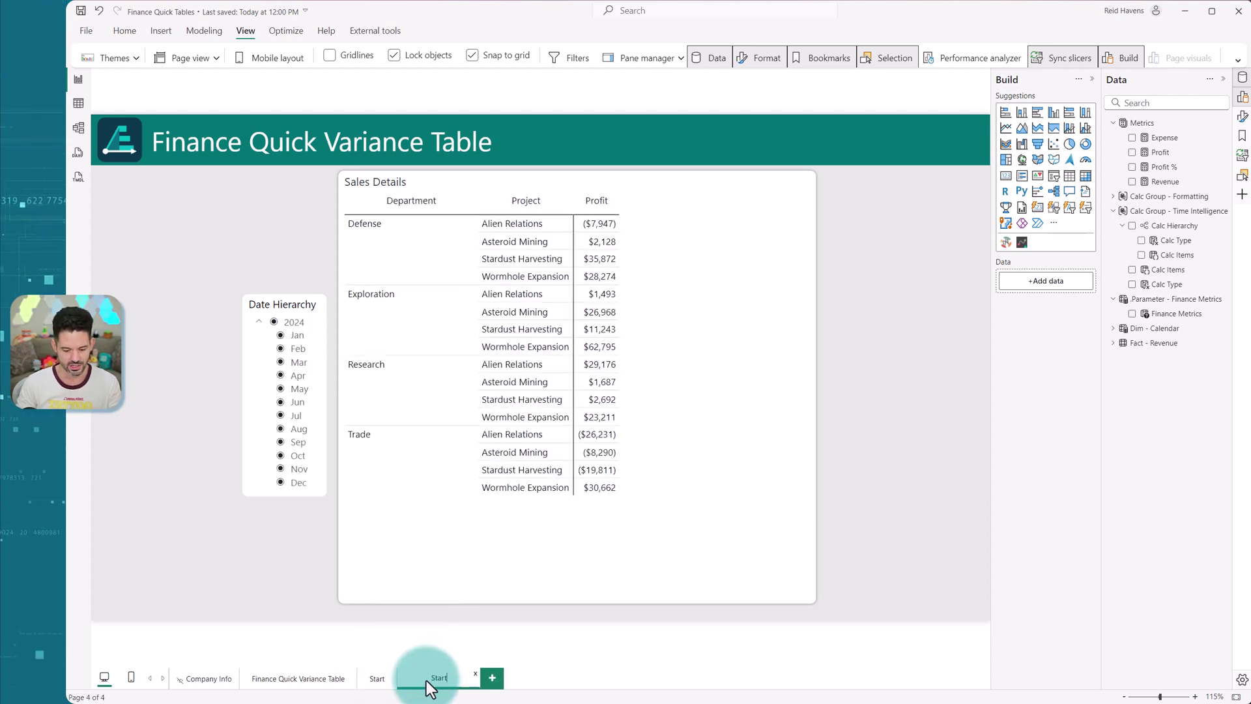
{"action": "key", "text": "End"}
{"action": "type", "text": "2"}
{"action": "key", "text": "Return"}
{"action": "left_click", "coordinate": [698, 400]}
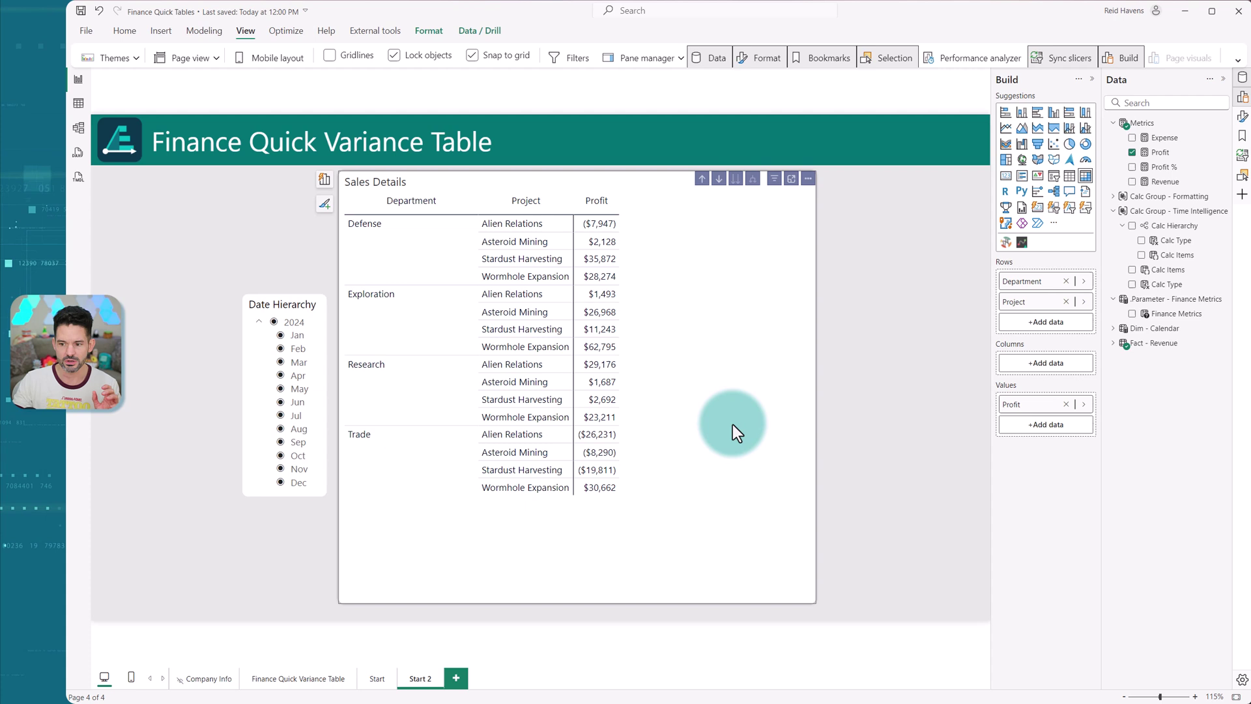
Step: Remove Profit from the table's values and inspect the Finance Metrics parameter's DAX
{"action": "left_click", "coordinate": [1066, 404]}
{"action": "left_click", "coordinate": [1140, 300]}
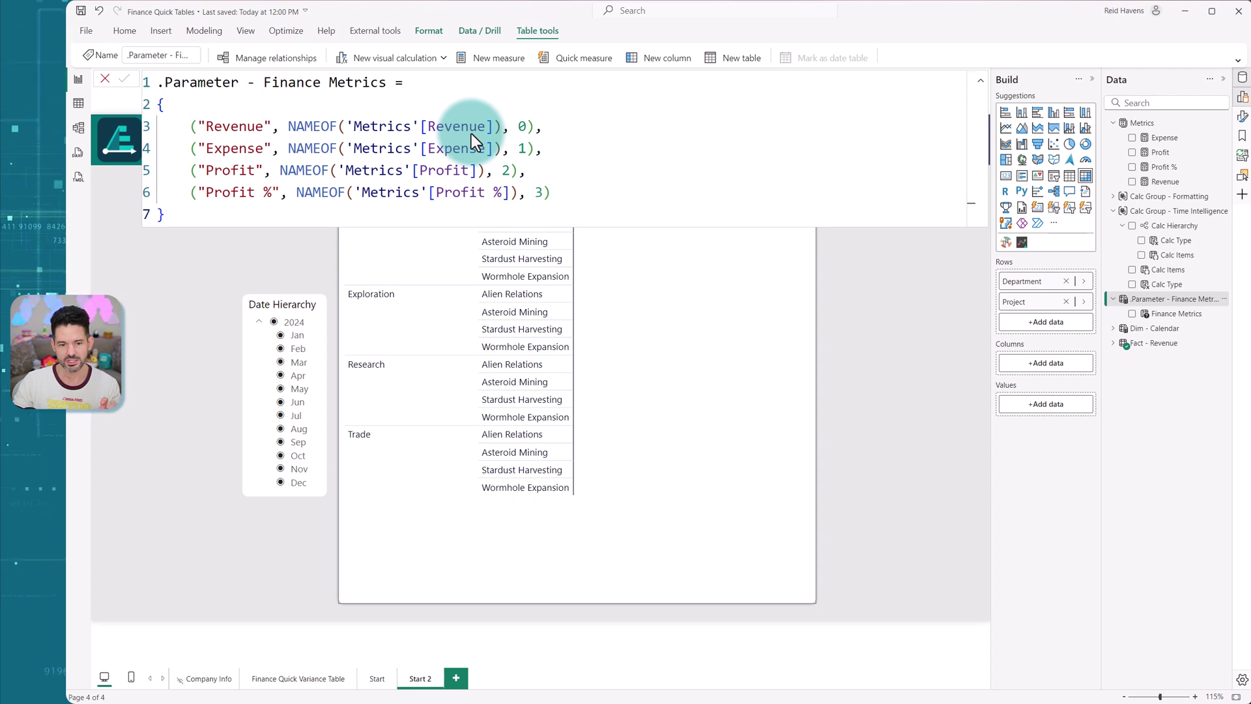
{"action": "left_click", "coordinate": [205, 25]}
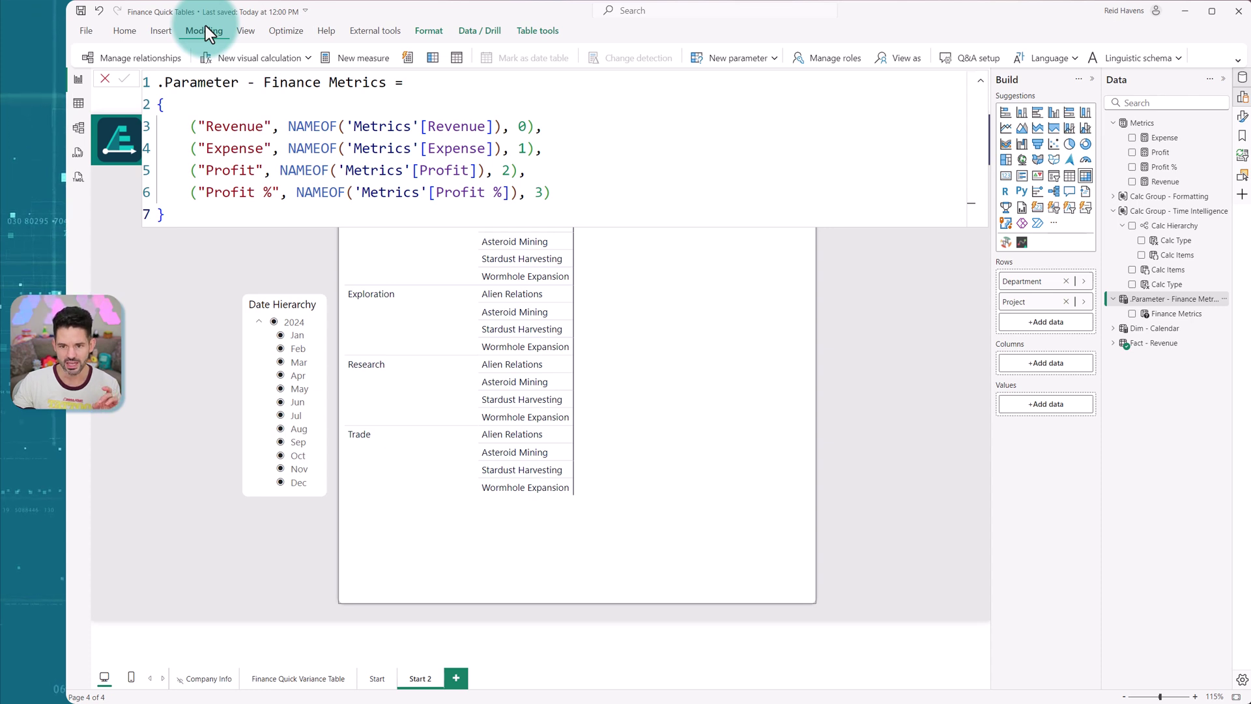
{"action": "left_click", "coordinate": [750, 57]}
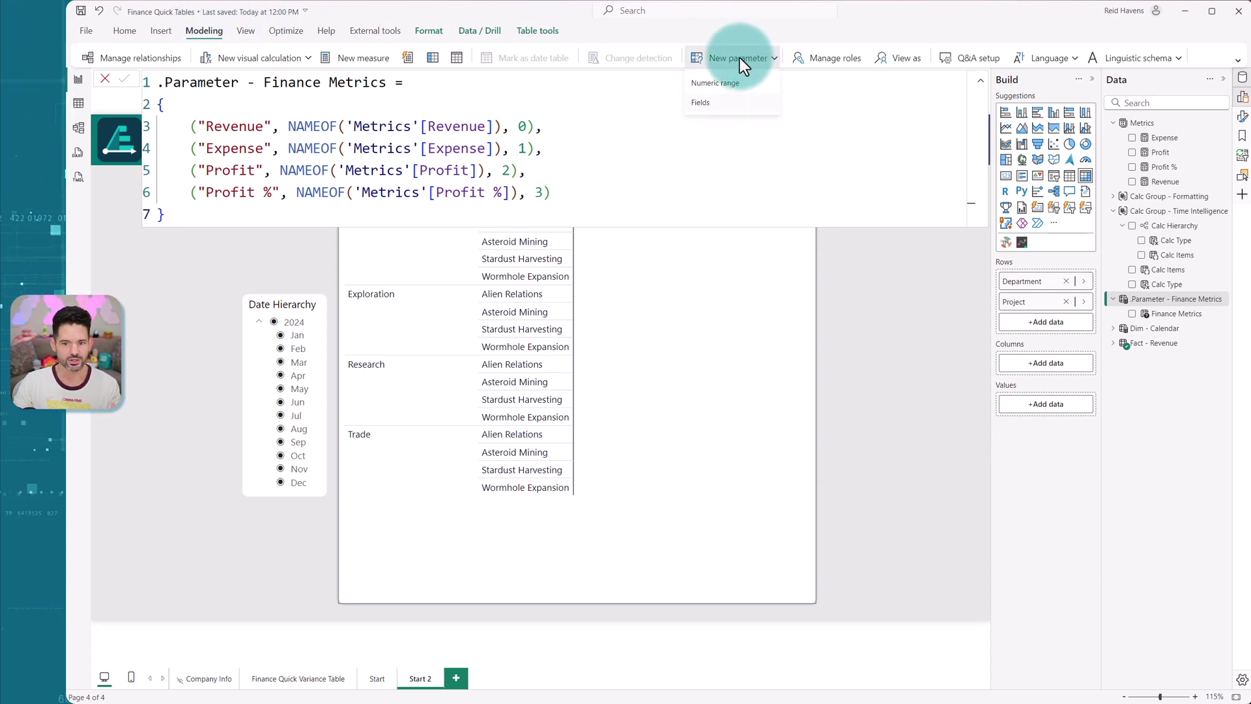
{"action": "left_click", "coordinate": [573, 126]}
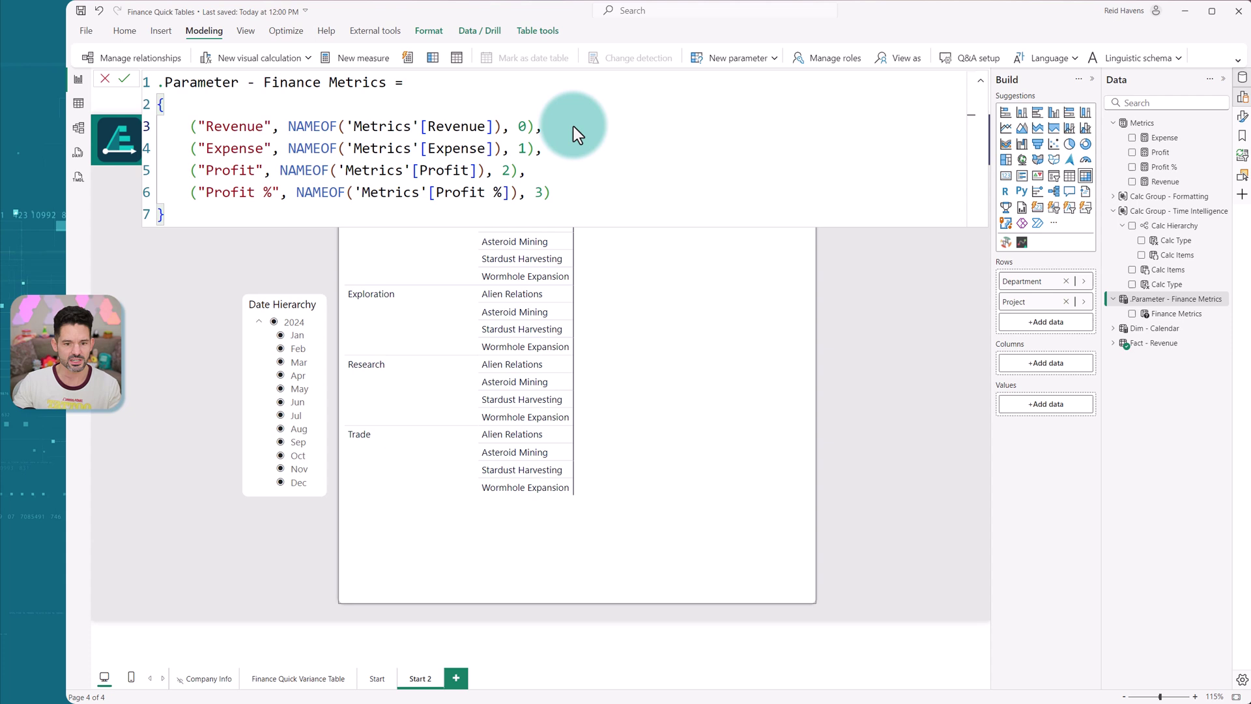
{"action": "left_click", "coordinate": [980, 80]}
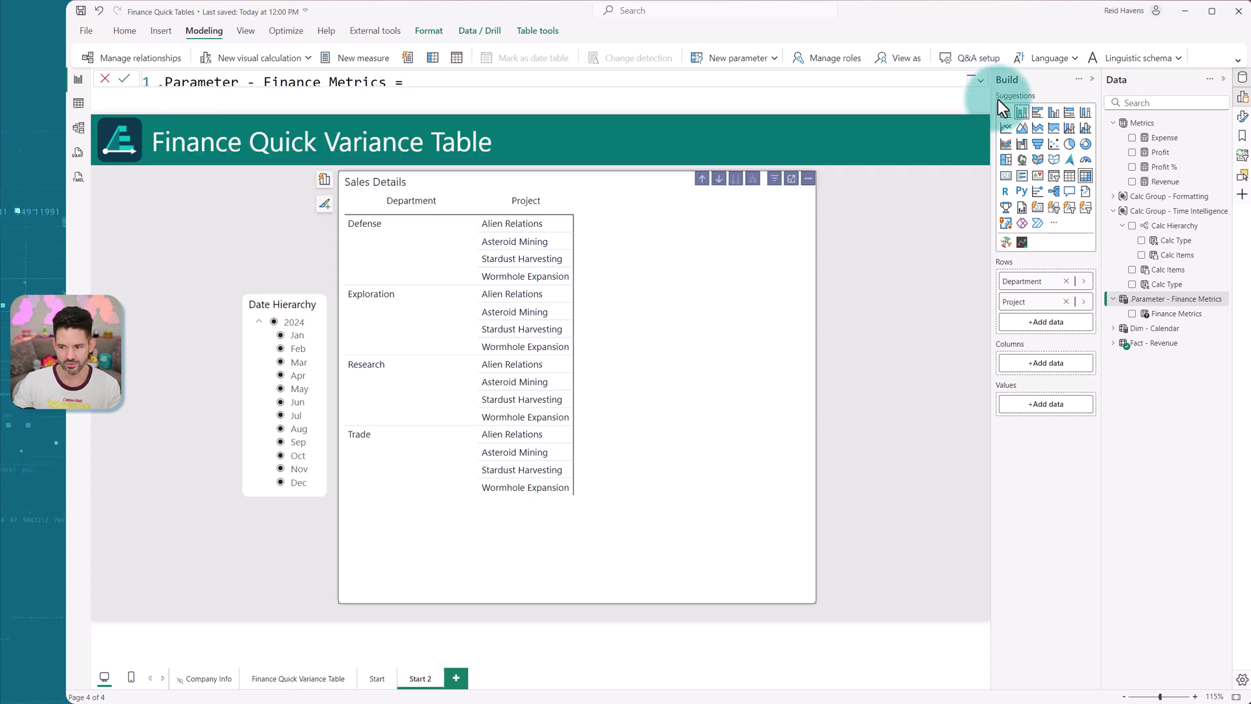
Step: Add the Finance Metrics parameter as the table's values
{"action": "left_click_drag", "start_coordinate": [1058, 399], "coordinate": [1054, 405]}
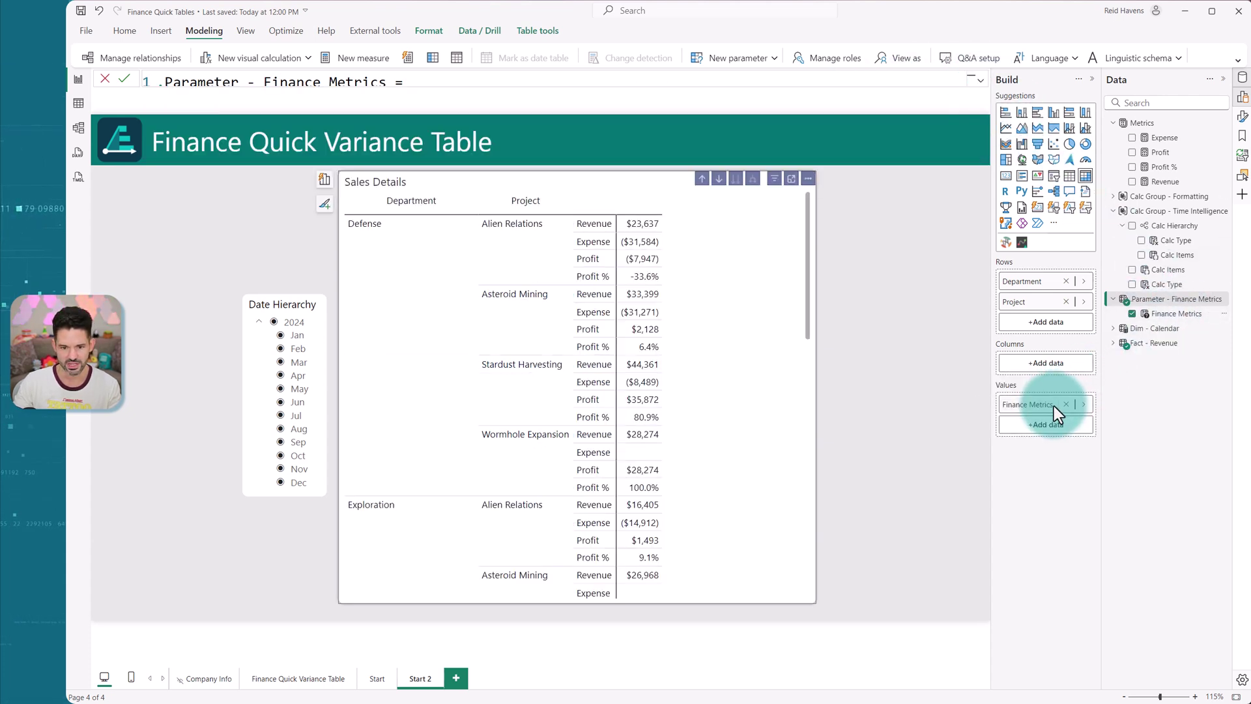
{"action": "left_click", "coordinate": [650, 233]}
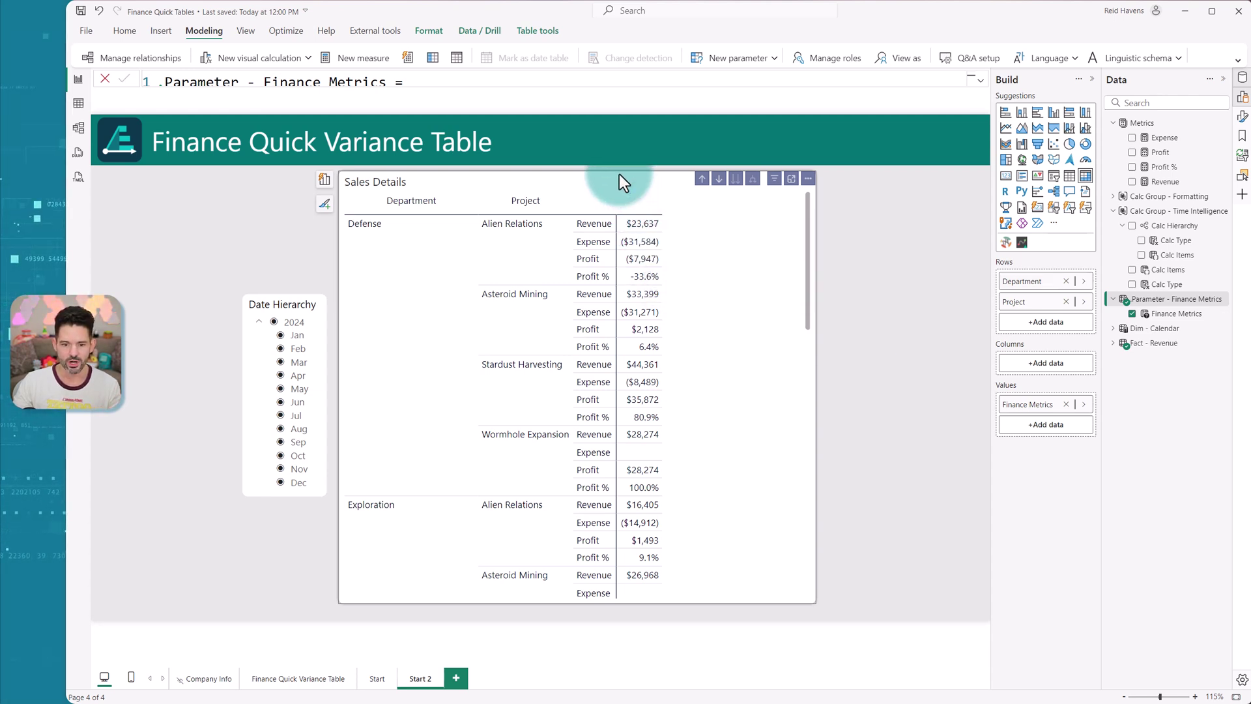
{"action": "mouse_move", "coordinate": [600, 225]}
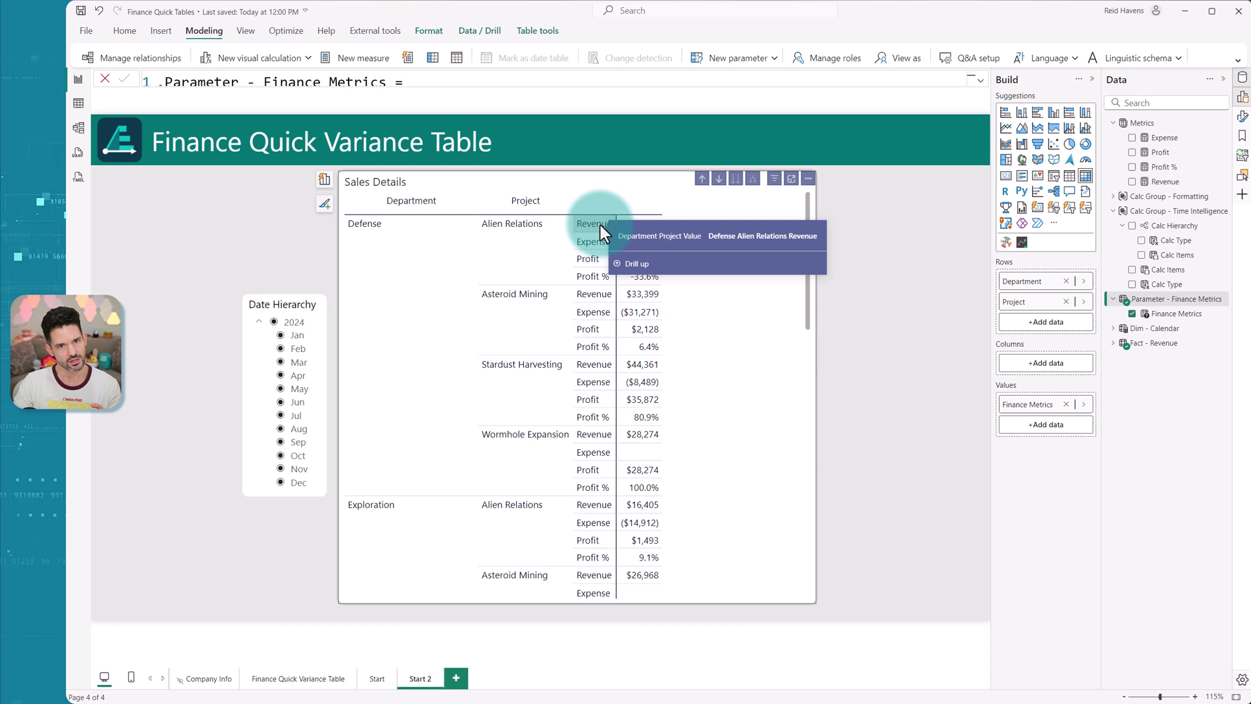
Step: In Format > Values, toggle Switch values to rows off and back on
{"action": "left_click", "coordinate": [1243, 118]}
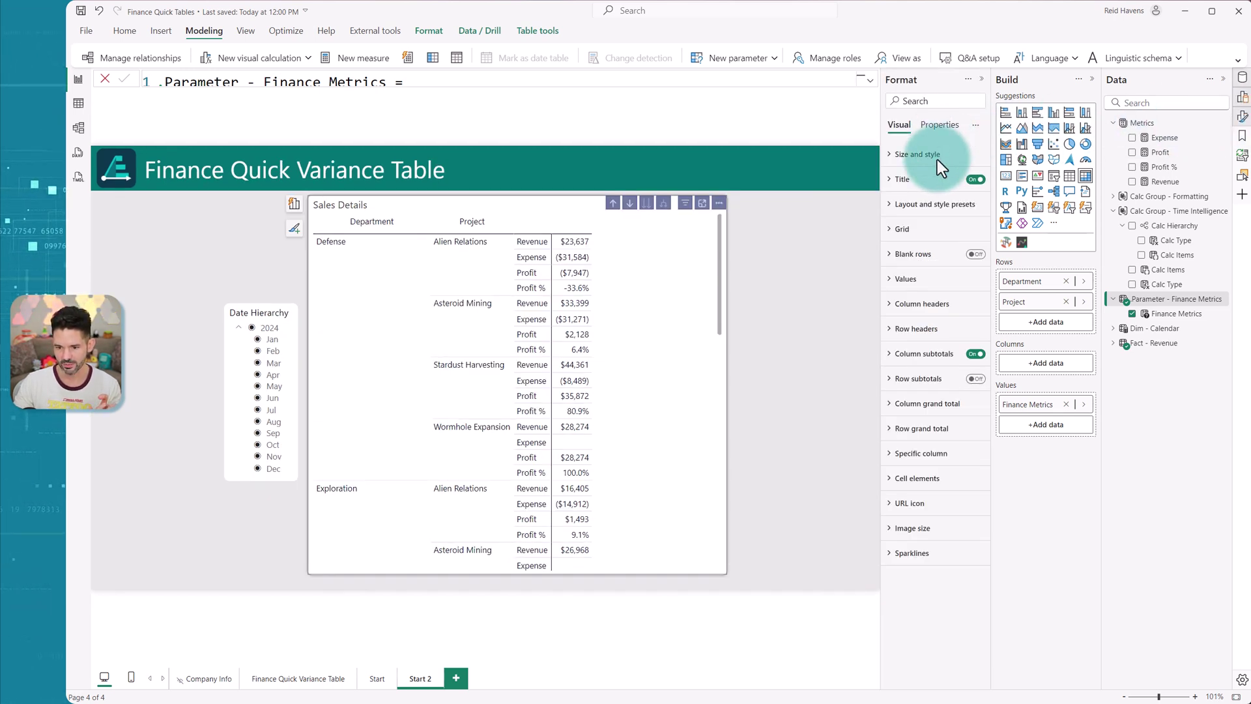
{"action": "left_click", "coordinate": [906, 278]}
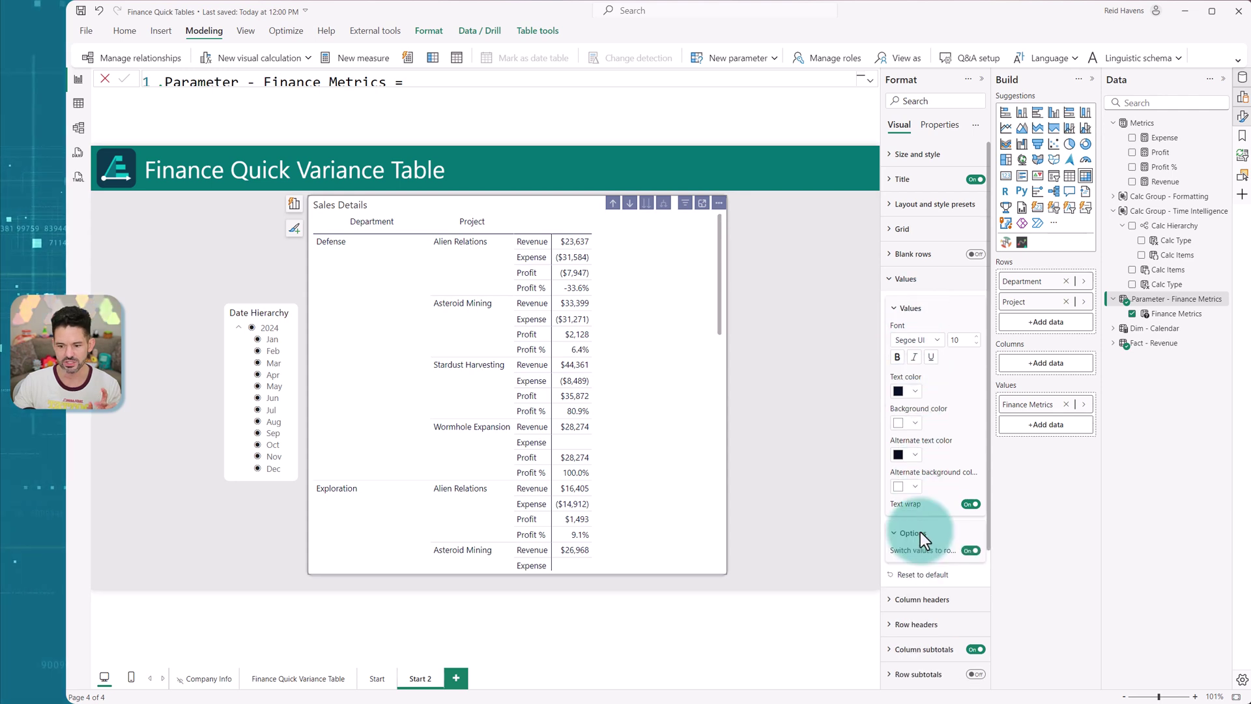
{"action": "left_click", "coordinate": [970, 428]}
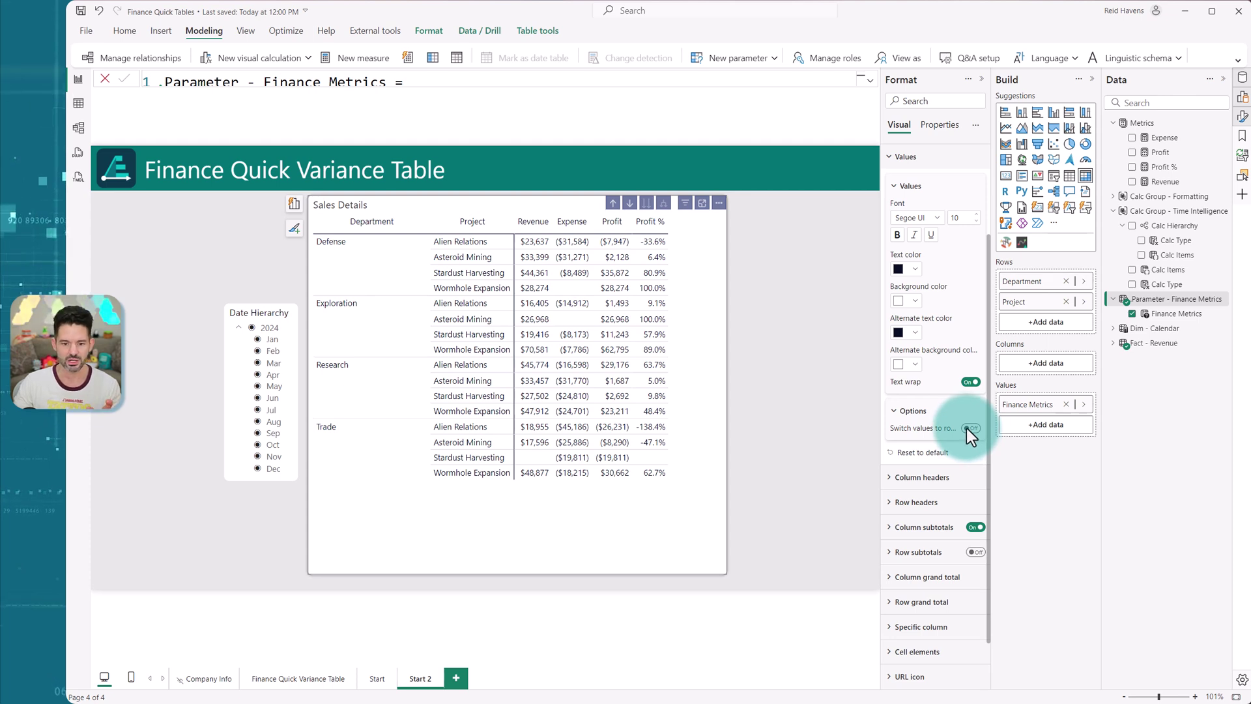
{"action": "left_click", "coordinate": [966, 428]}
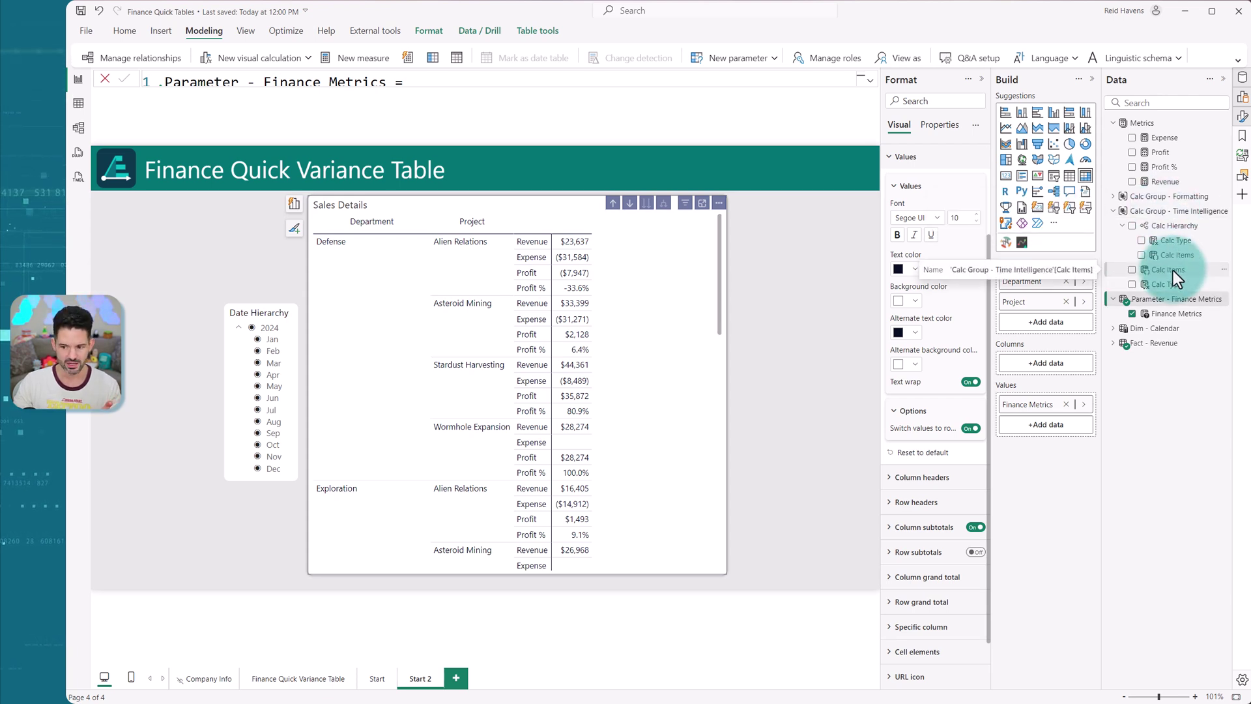
Step: Add Calc Items to the matrix and filter the Date slicer to all of 2024
{"action": "left_click_drag", "start_coordinate": [1172, 269], "coordinate": [1053, 362]}
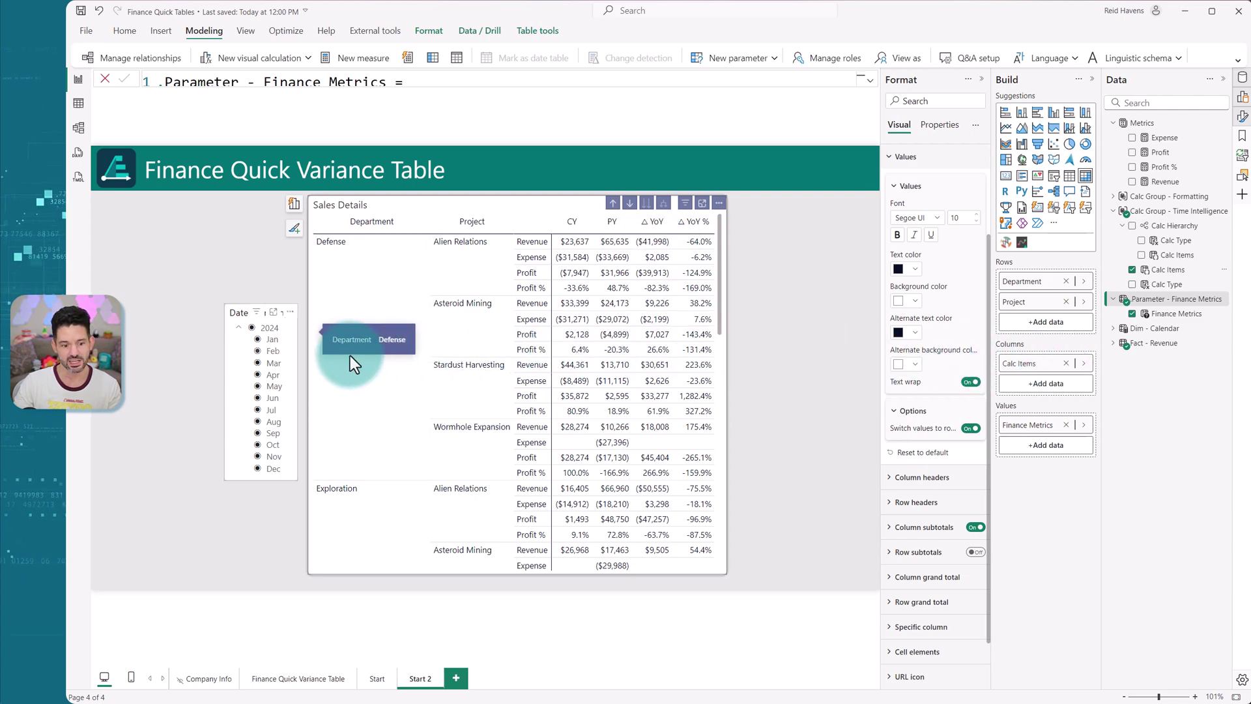
{"action": "left_click", "coordinate": [267, 354]}
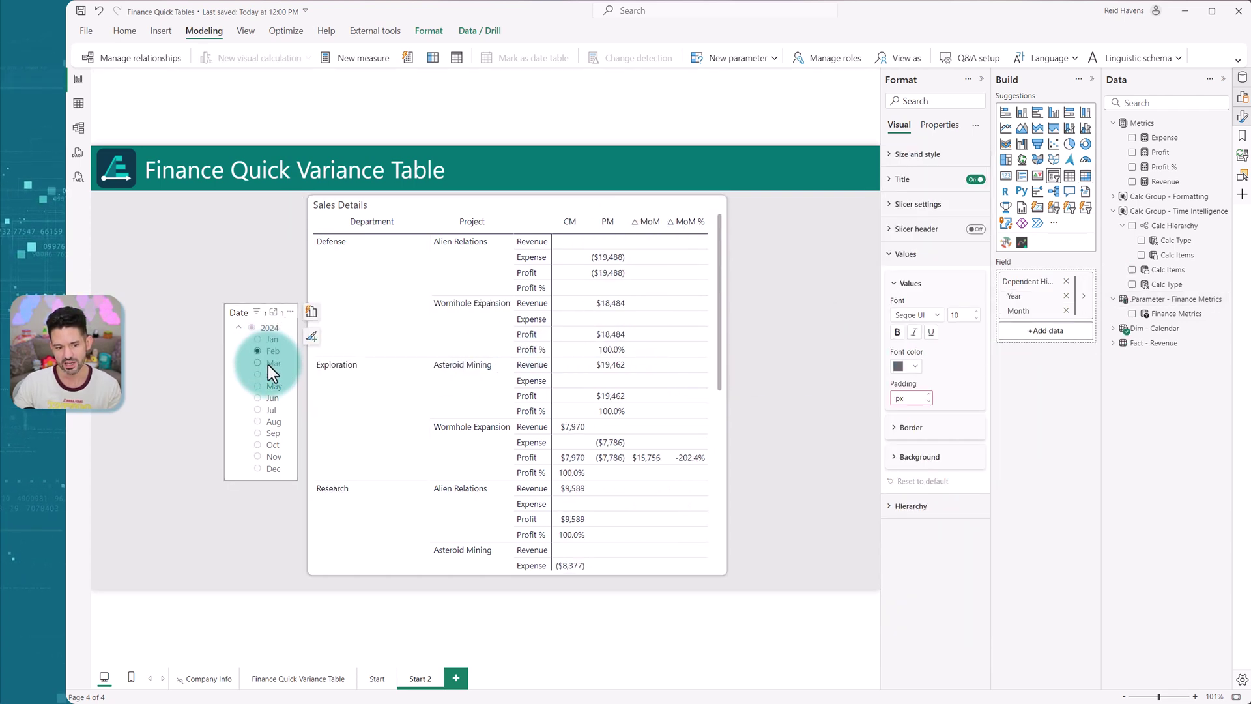
{"action": "left_click", "coordinate": [262, 327]}
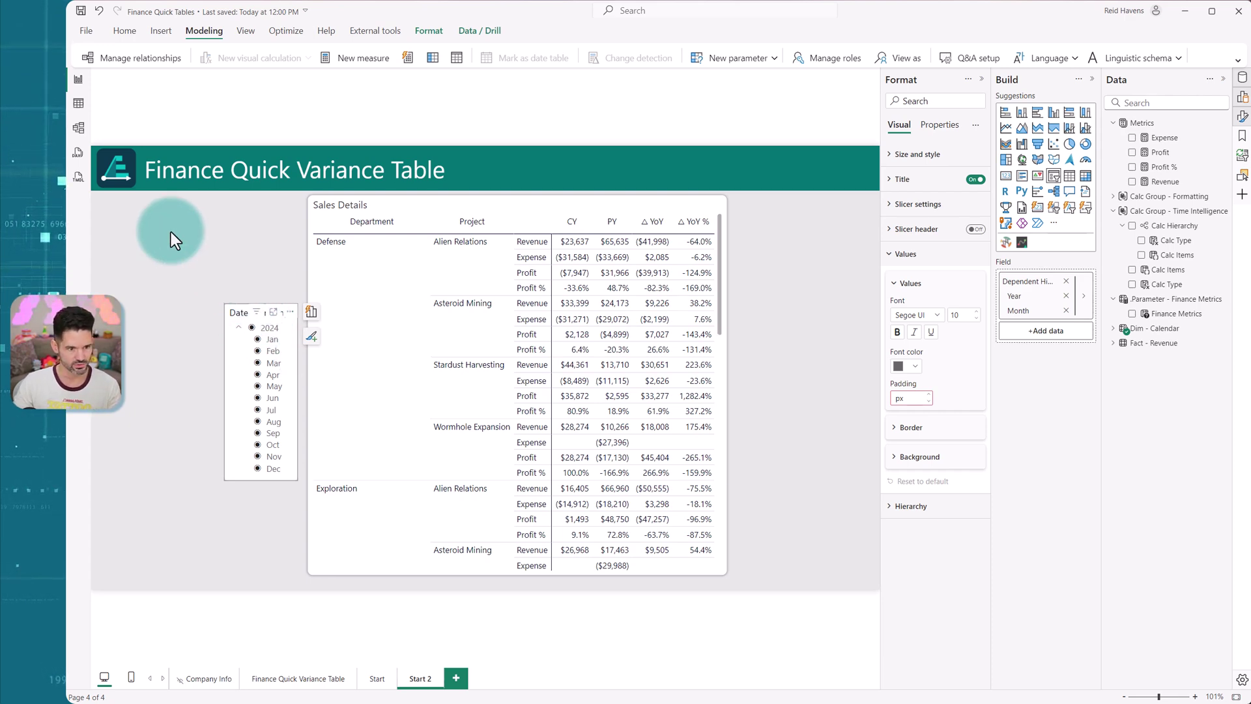
{"action": "left_click", "coordinate": [76, 132]}
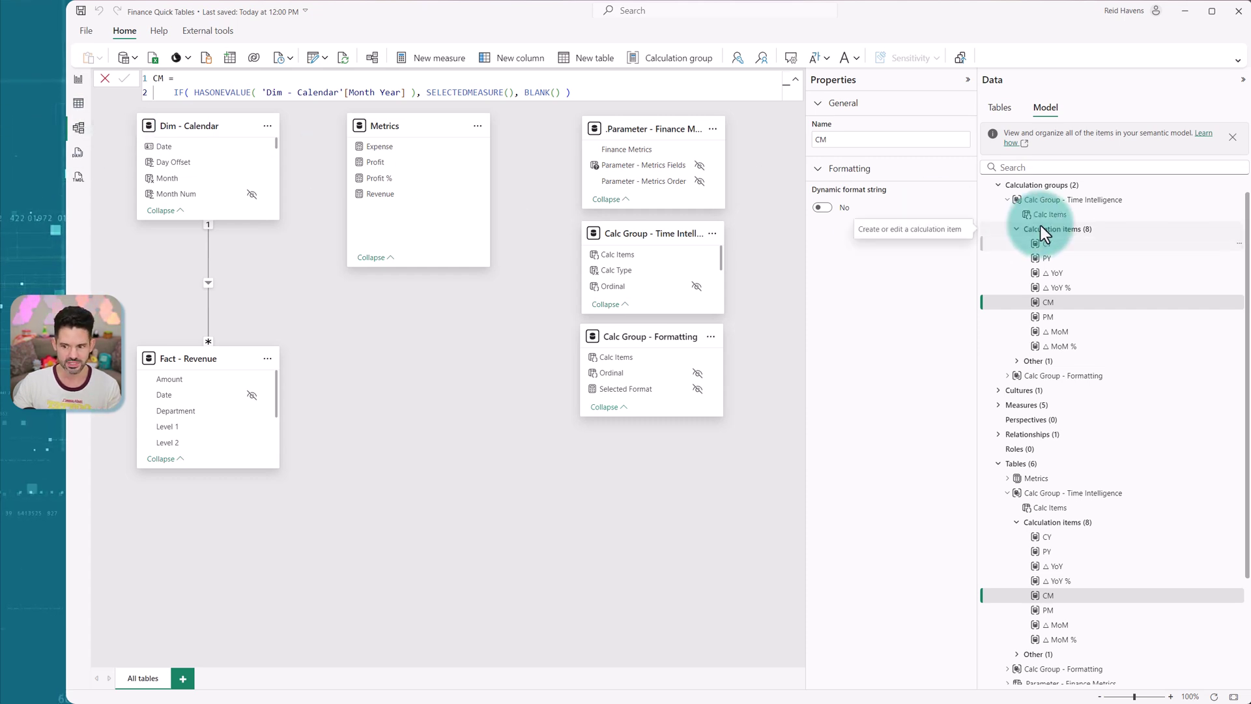
{"action": "left_click", "coordinate": [1044, 248]}
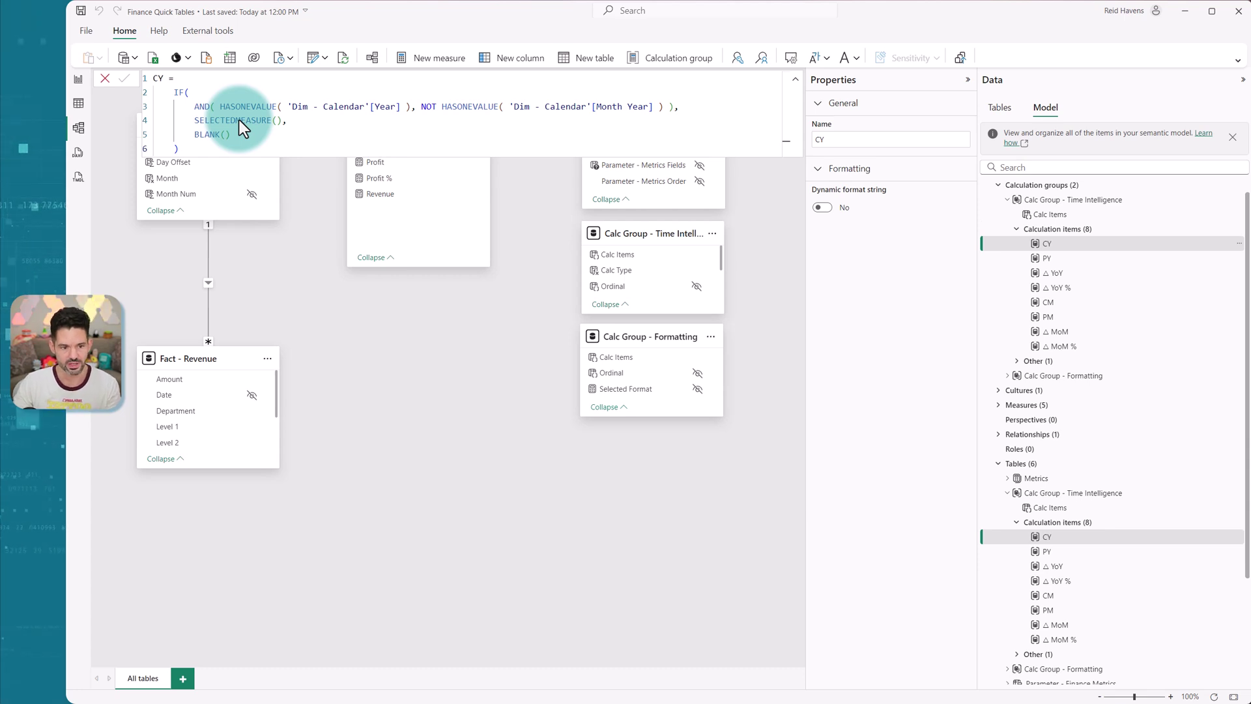
{"action": "left_click_drag", "start_coordinate": [221, 108], "coordinate": [410, 103]}
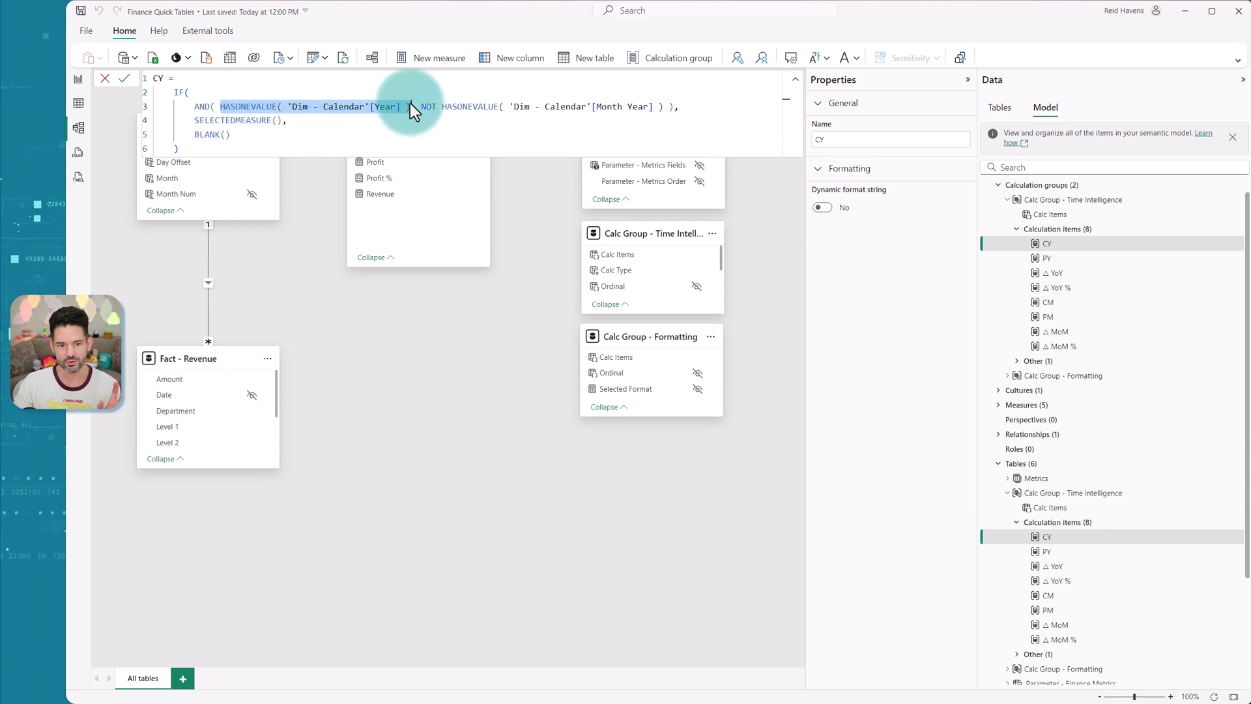
{"action": "left_click", "coordinate": [409, 103]}
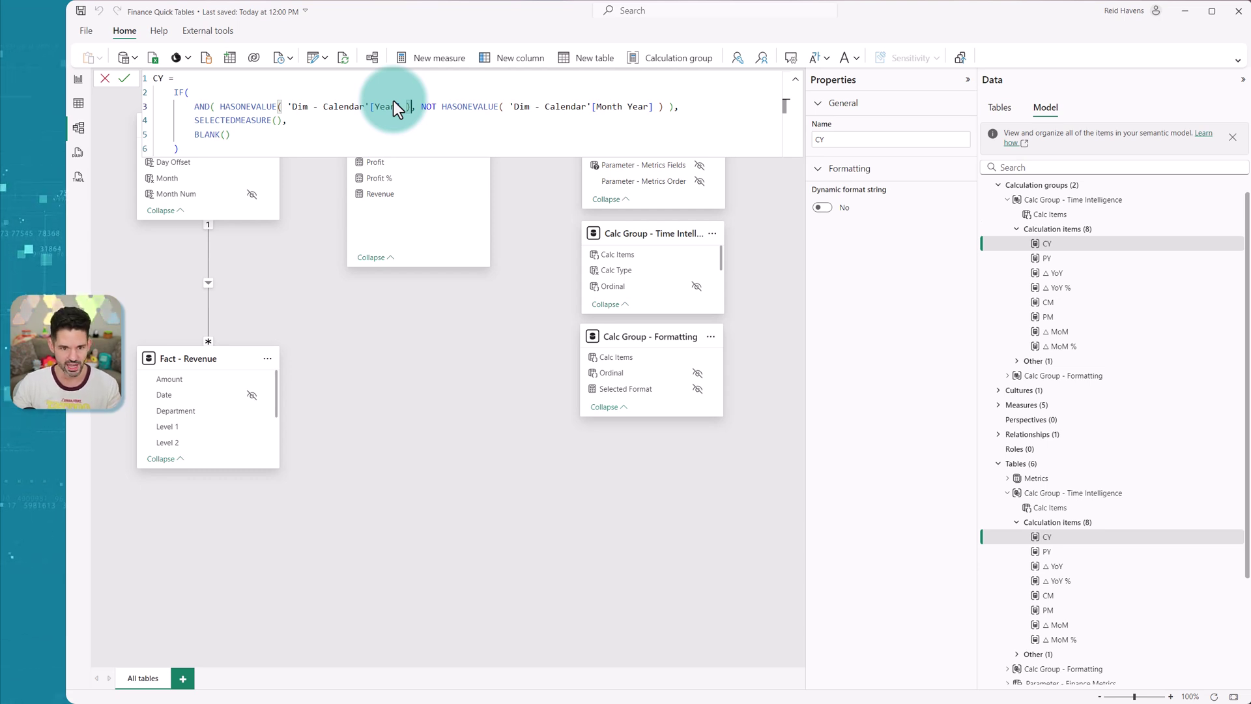
{"action": "left_click_drag", "start_coordinate": [421, 106], "coordinate": [674, 101]}
{"action": "left_click", "coordinate": [674, 101]}
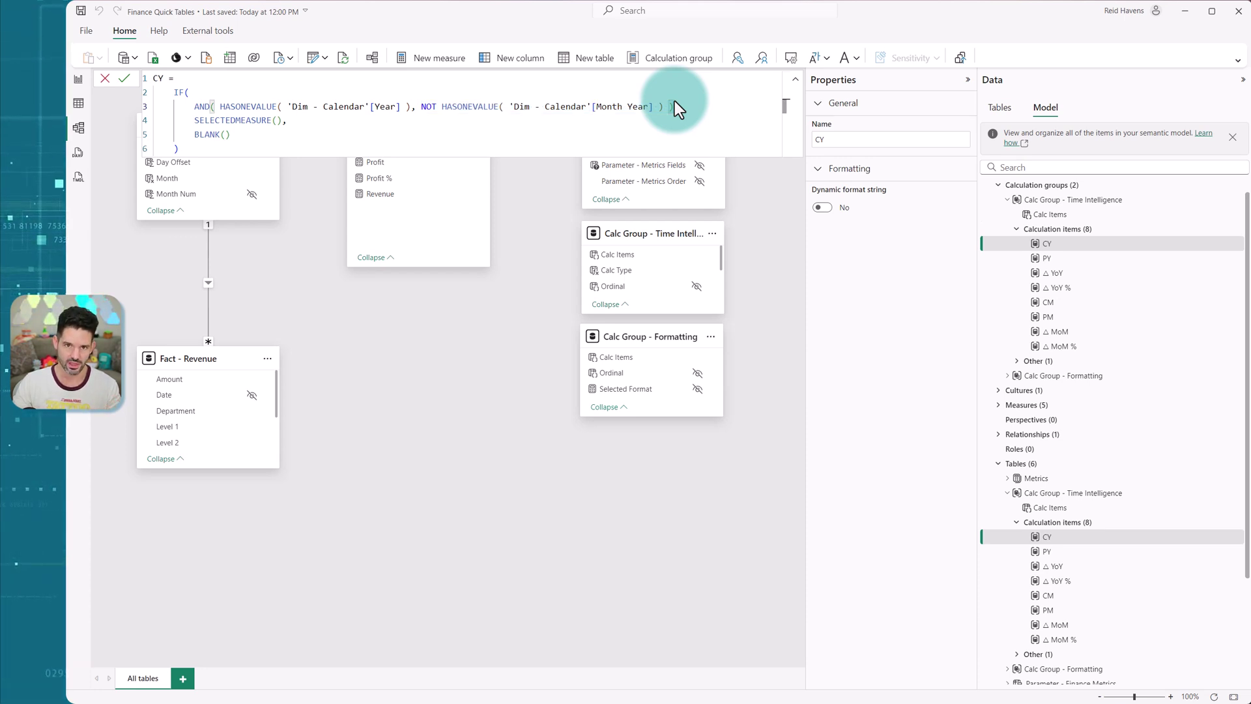
{"action": "left_click", "coordinate": [1045, 303]}
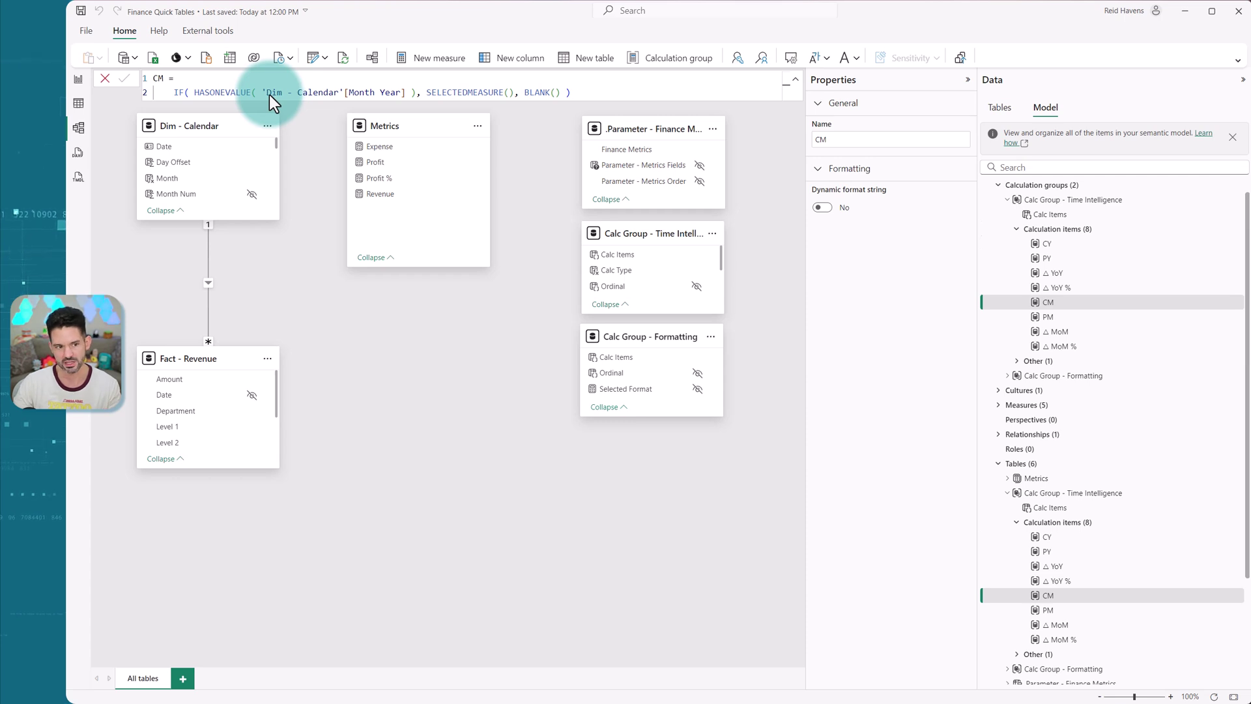
{"action": "left_click", "coordinate": [77, 79]}
{"action": "left_click", "coordinate": [771, 271]}
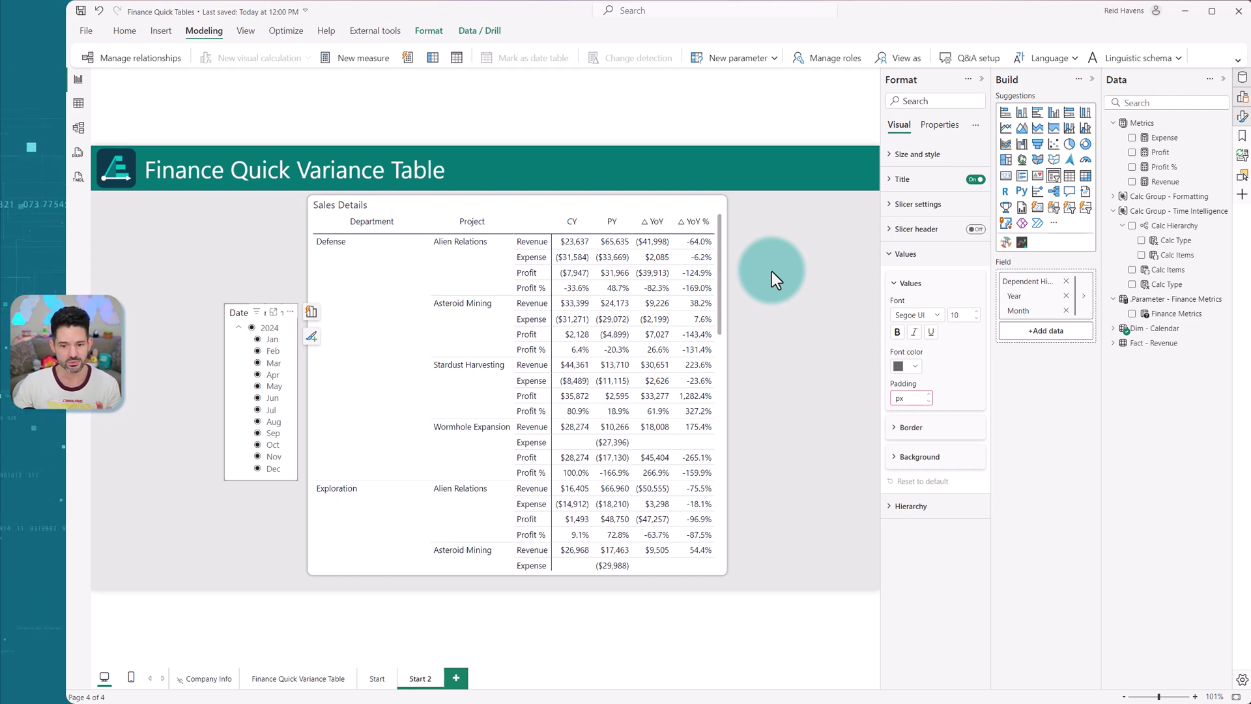
{"action": "left_click", "coordinate": [493, 198]}
Step: Select the Sales Details matrix on the Finance Quick Variance Table page
{"action": "left_click", "coordinate": [324, 678]}
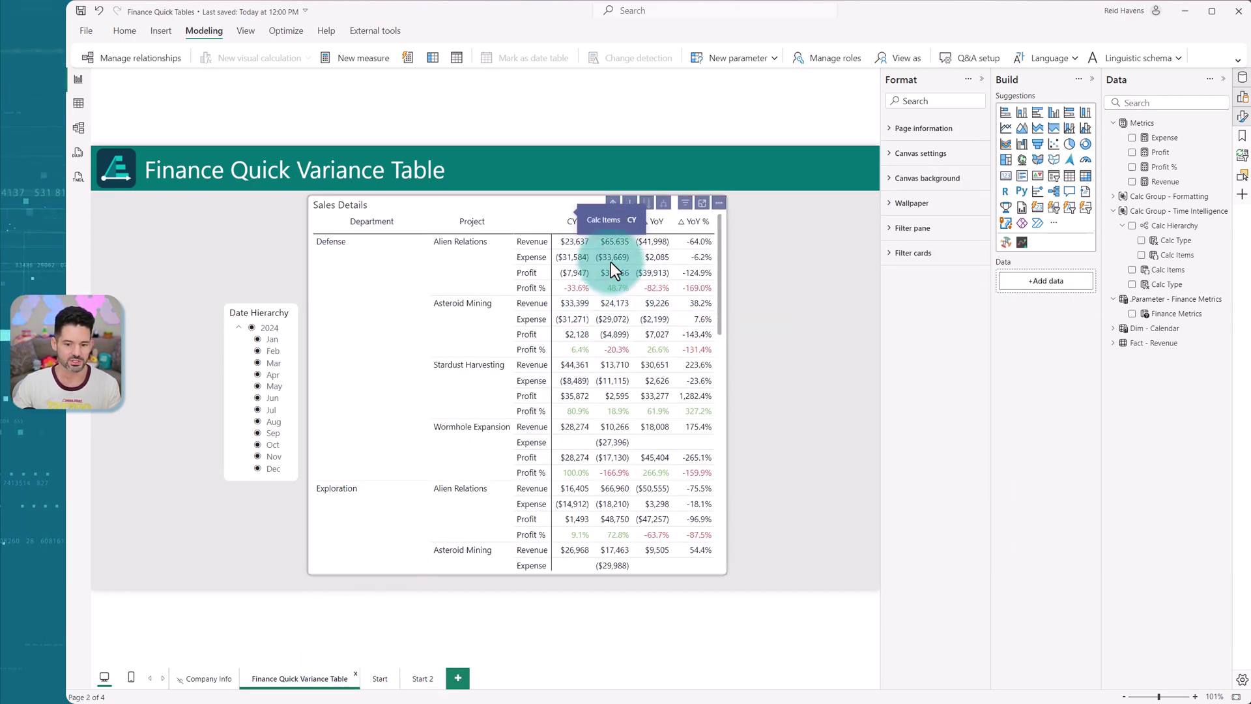
{"action": "left_click", "coordinate": [563, 197]}
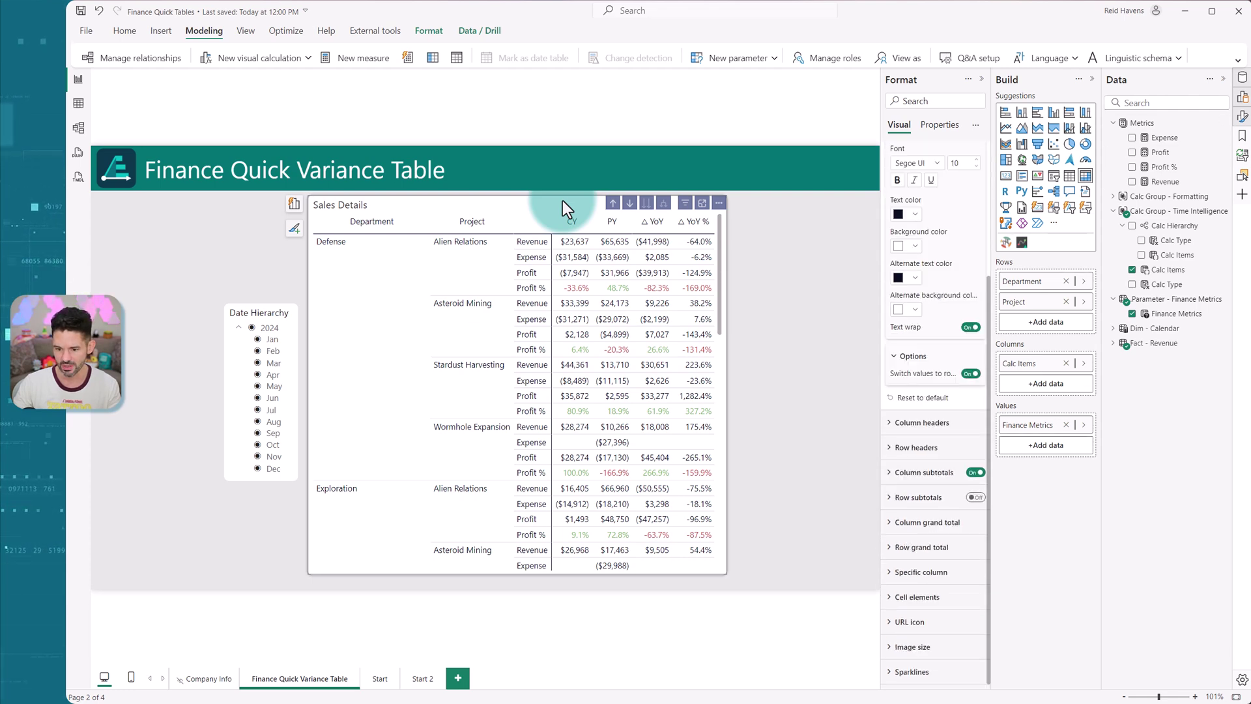
{"action": "left_click", "coordinate": [930, 570]}
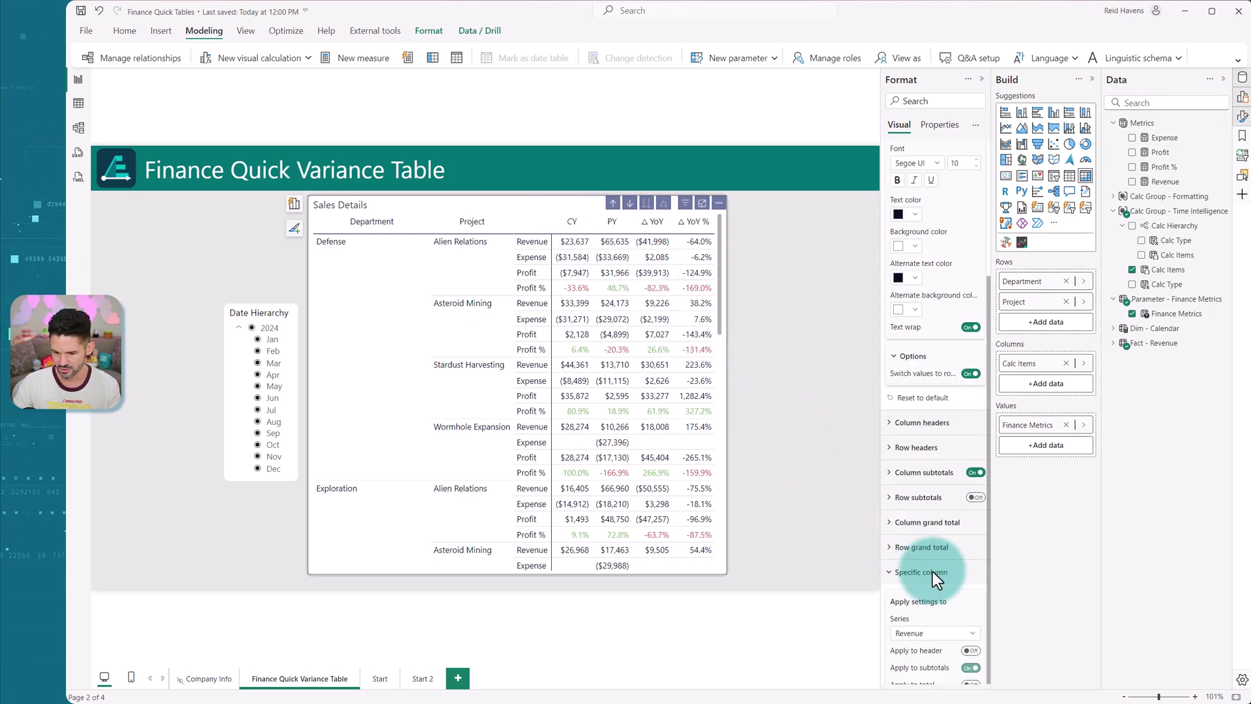
{"action": "left_click", "coordinate": [909, 265]}
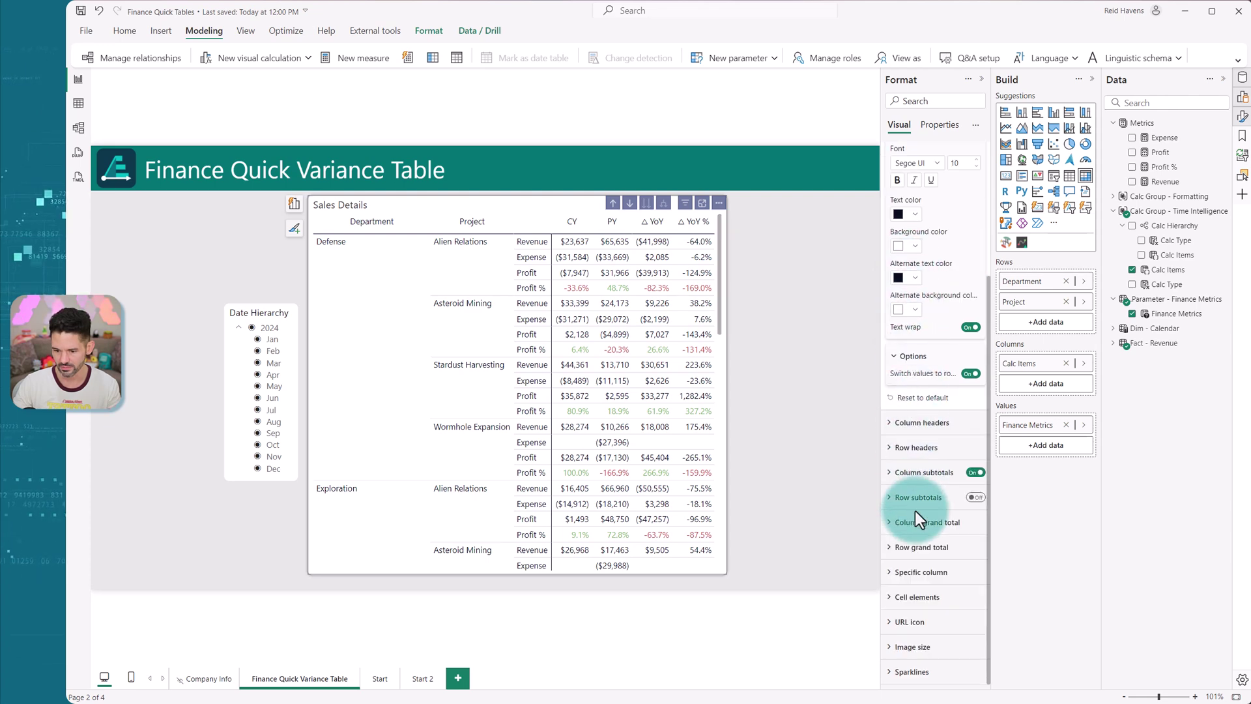
Step: Set Cell elements to the Profit % series and confirm its green/red font colour rules
{"action": "left_click", "coordinate": [917, 594]}
{"action": "left_click", "coordinate": [936, 414]}
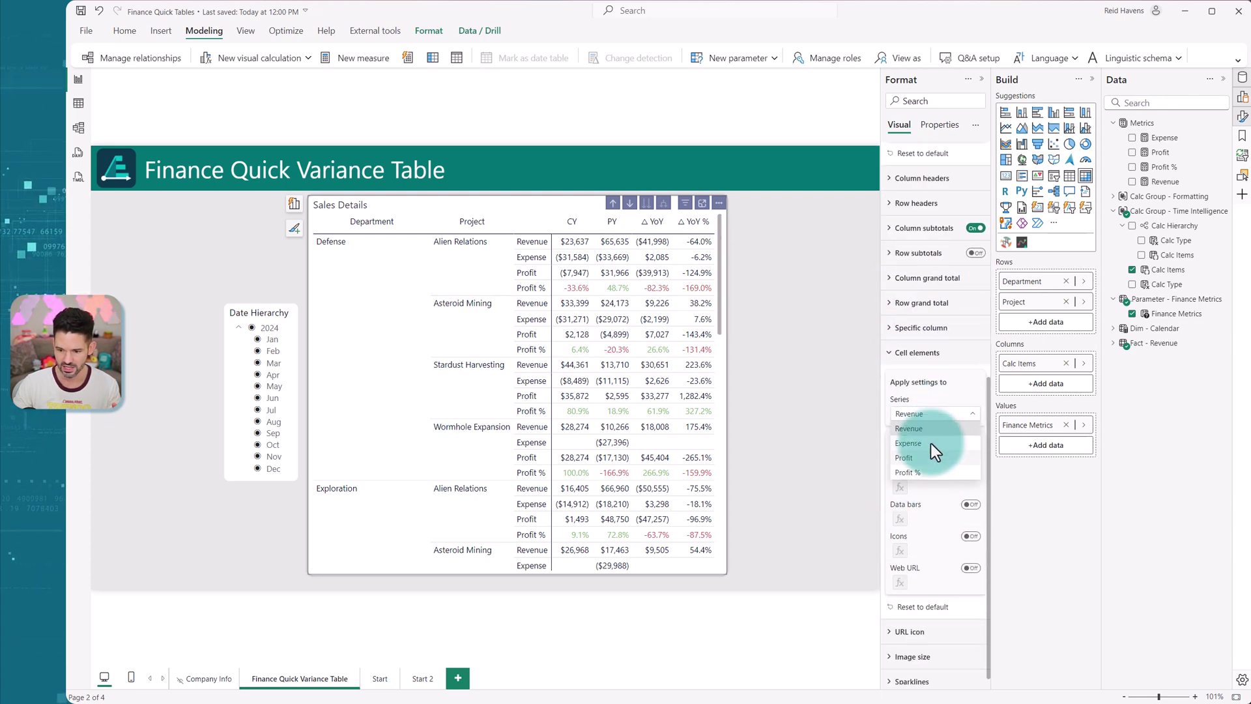
{"action": "left_click", "coordinate": [925, 471]}
{"action": "left_click", "coordinate": [905, 491]}
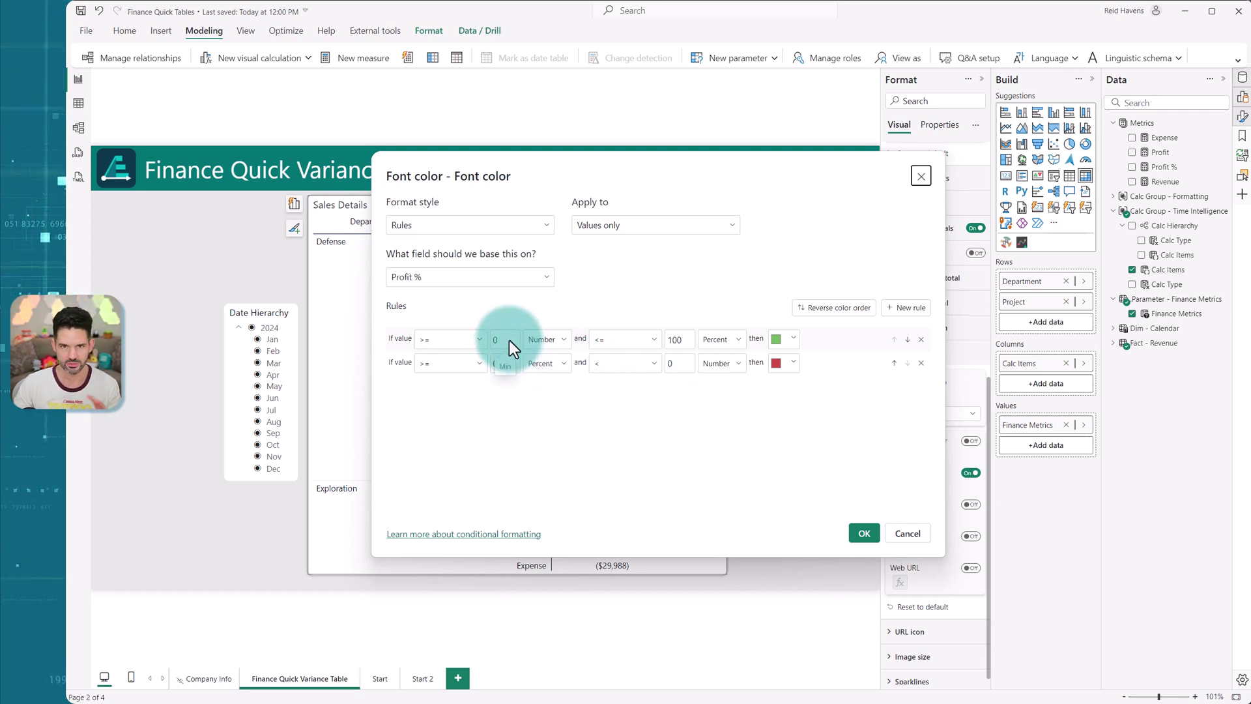
{"action": "left_click", "coordinate": [865, 532]}
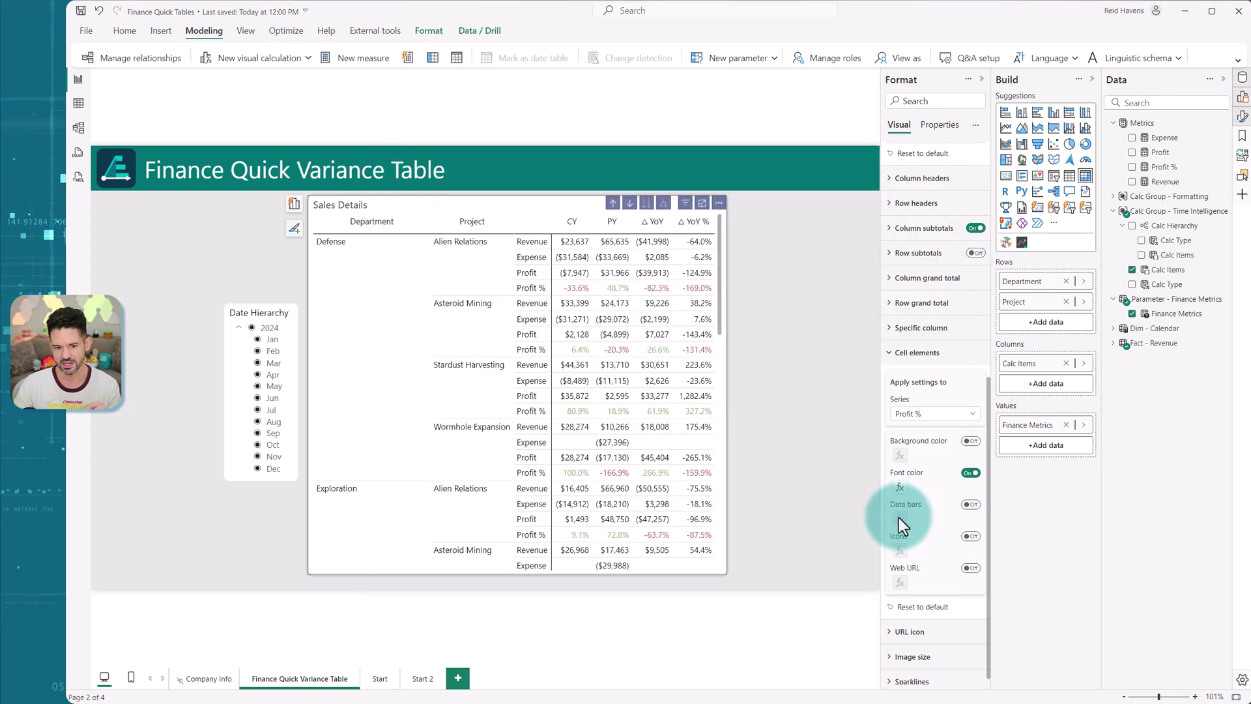
{"action": "left_click", "coordinate": [781, 381]}
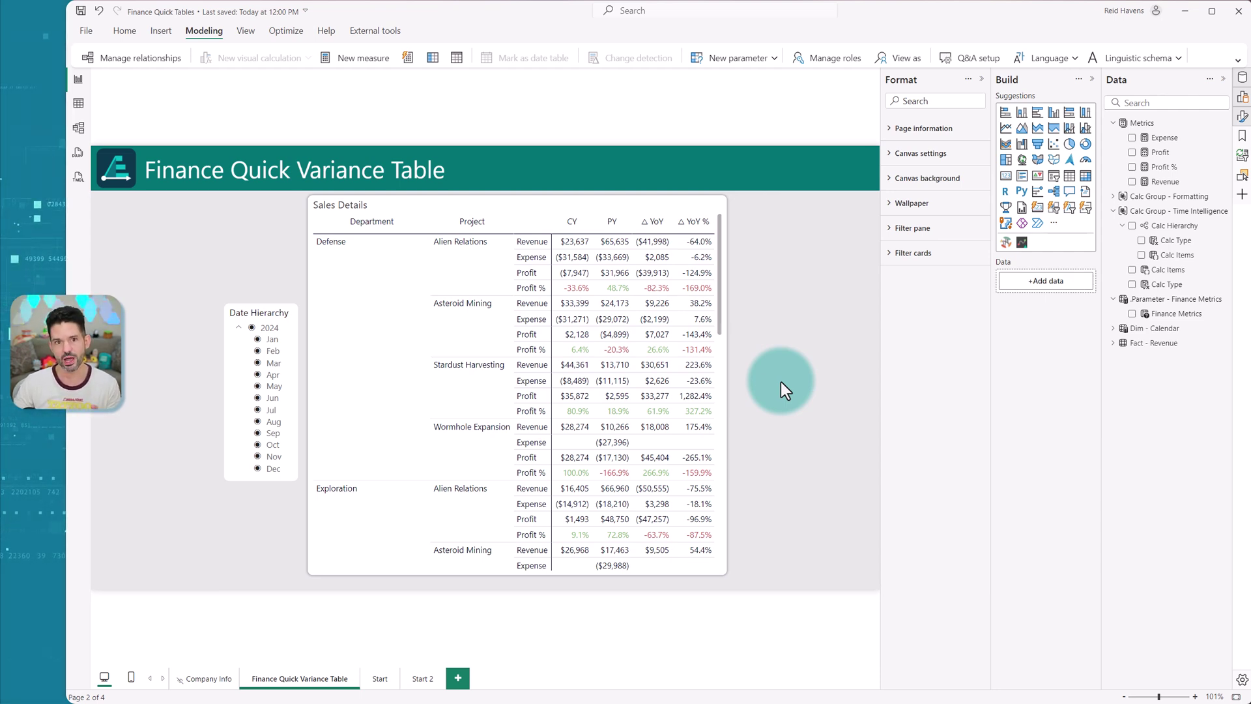
Step: Show the Start page, then open Options at the Preview features list
{"action": "left_click", "coordinate": [378, 677]}
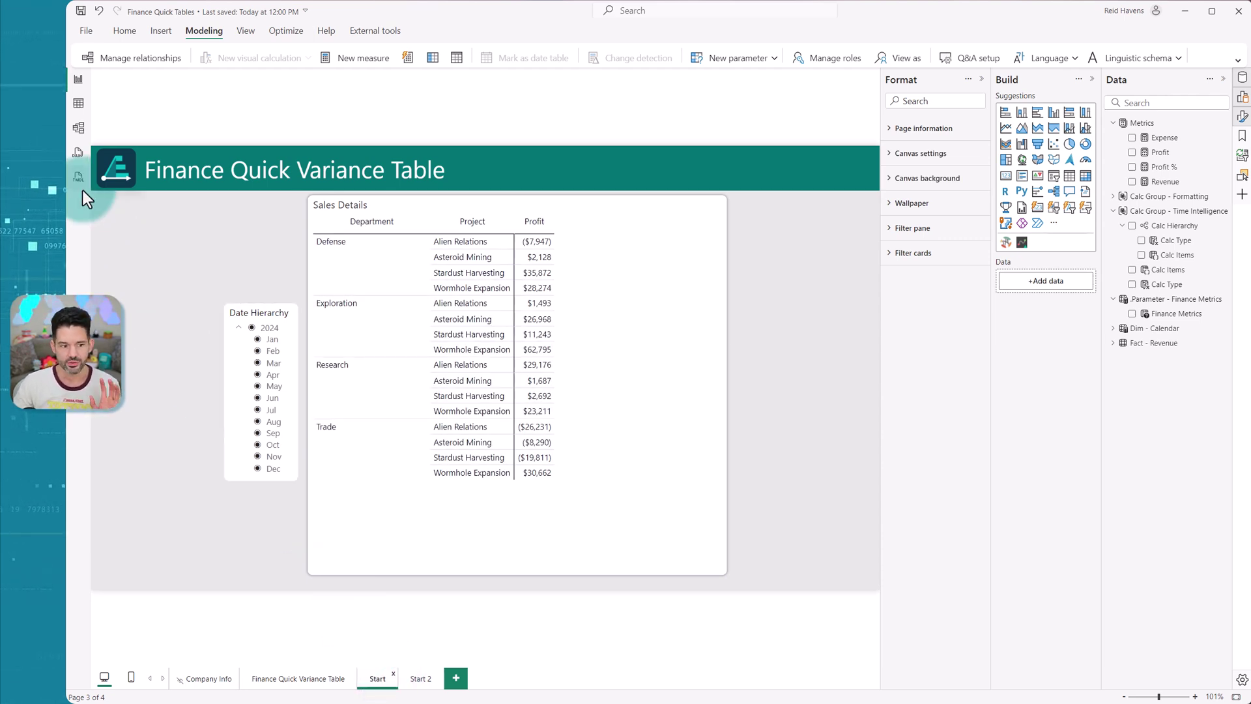
{"action": "left_click", "coordinate": [86, 31]}
{"action": "left_click", "coordinate": [142, 667]}
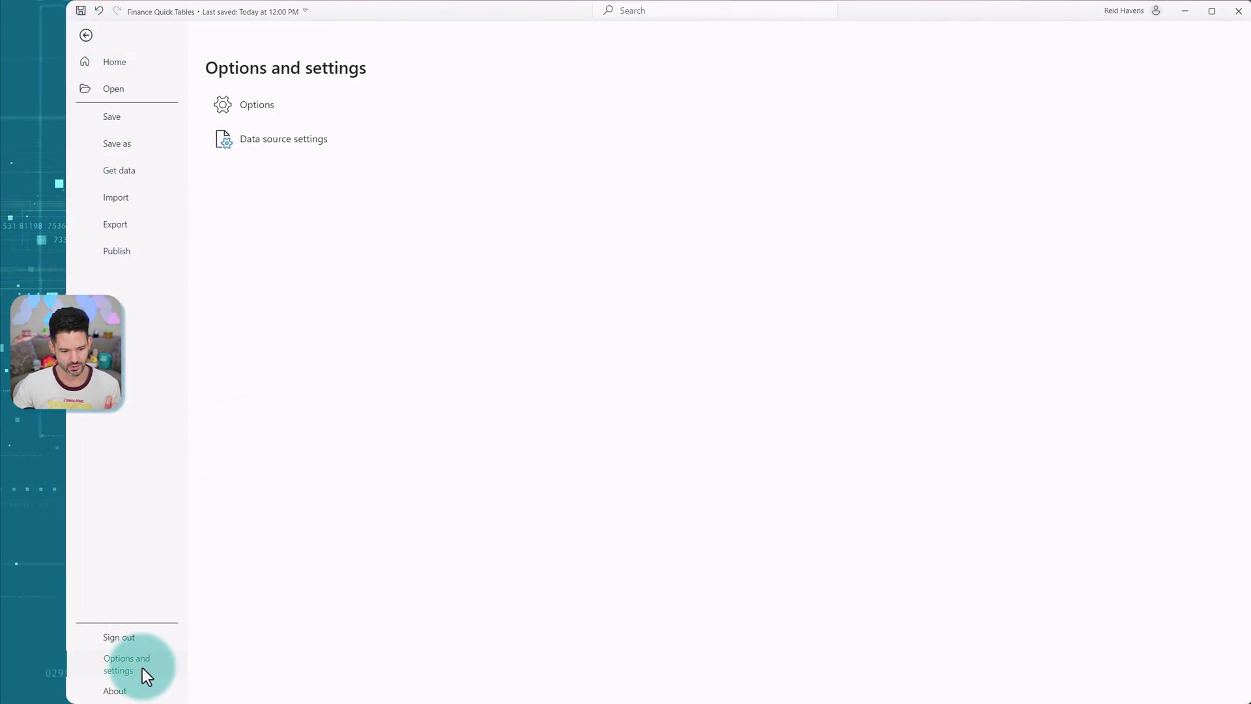
{"action": "left_click", "coordinate": [260, 115]}
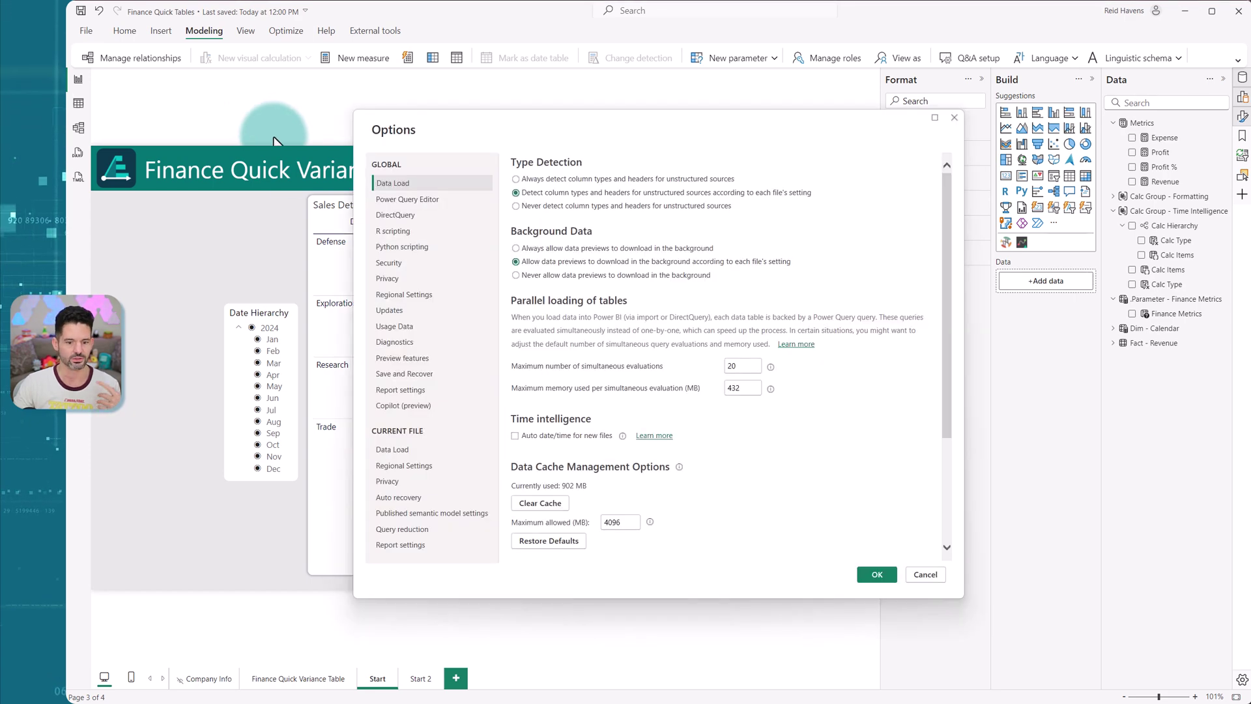
{"action": "left_click", "coordinate": [420, 358]}
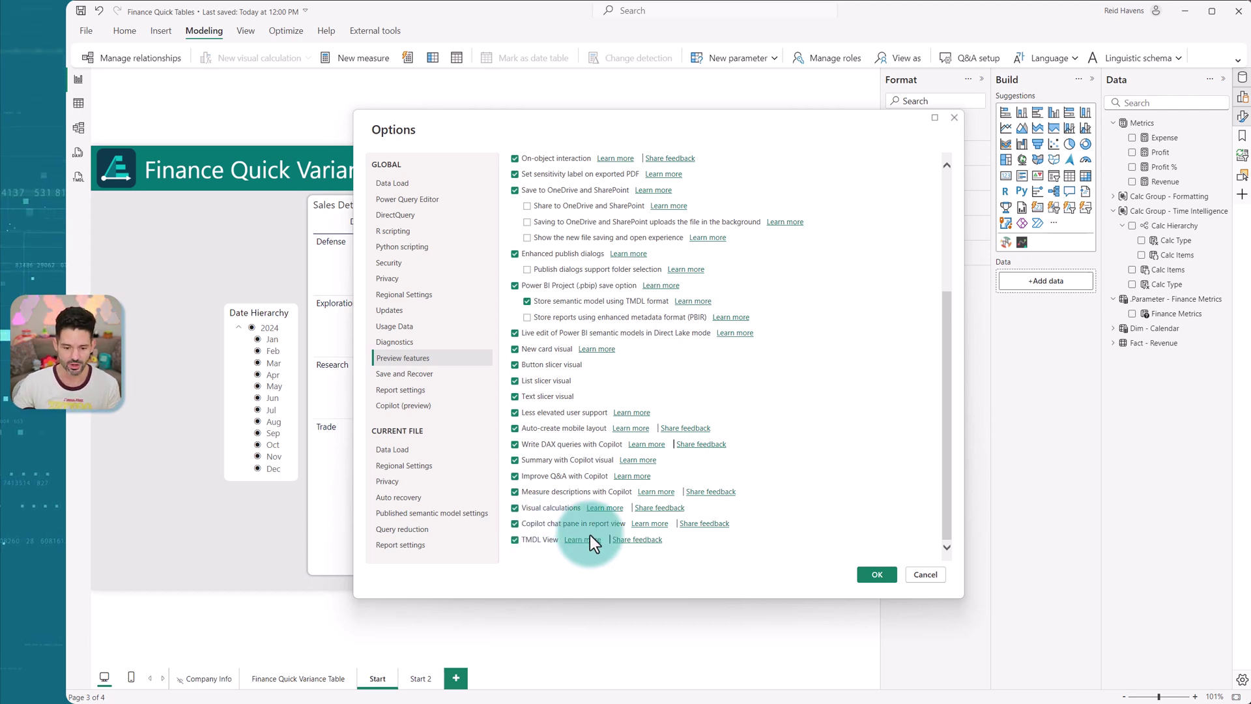
Step: Close Options and start a new blank script in TMDL view
{"action": "left_click", "coordinate": [928, 573]}
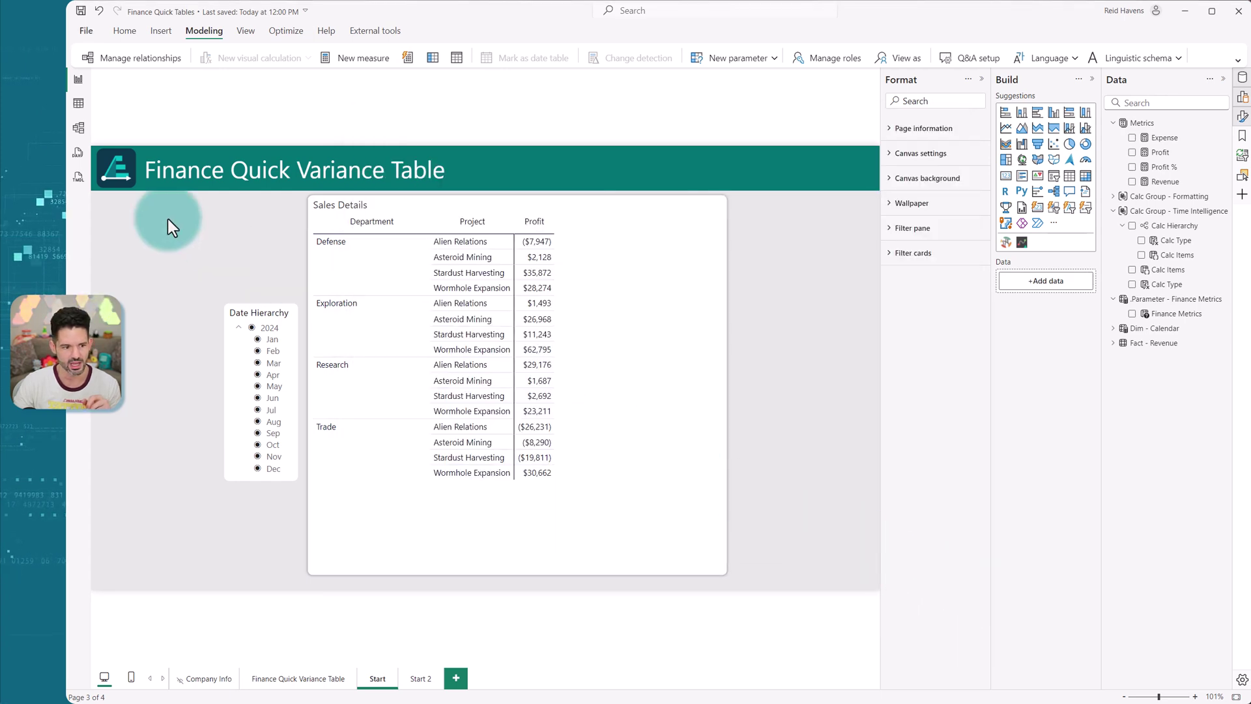
{"action": "left_click", "coordinate": [78, 177]}
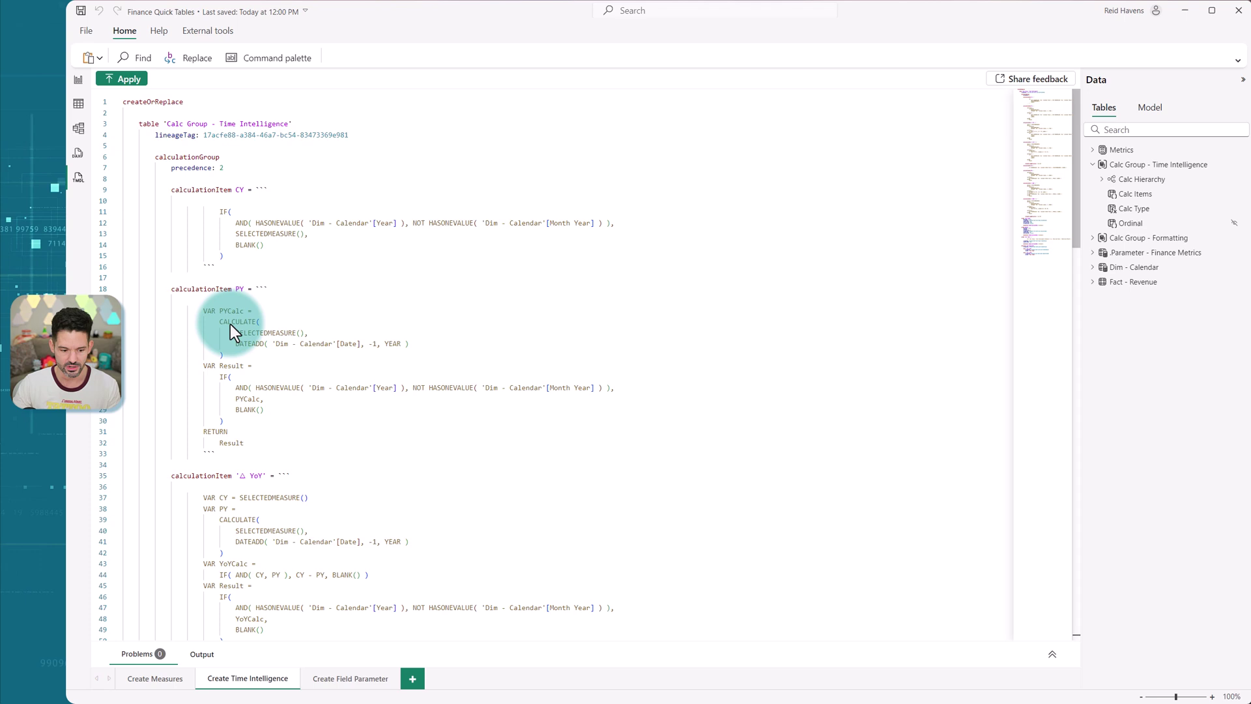
{"action": "left_click", "coordinate": [420, 677]}
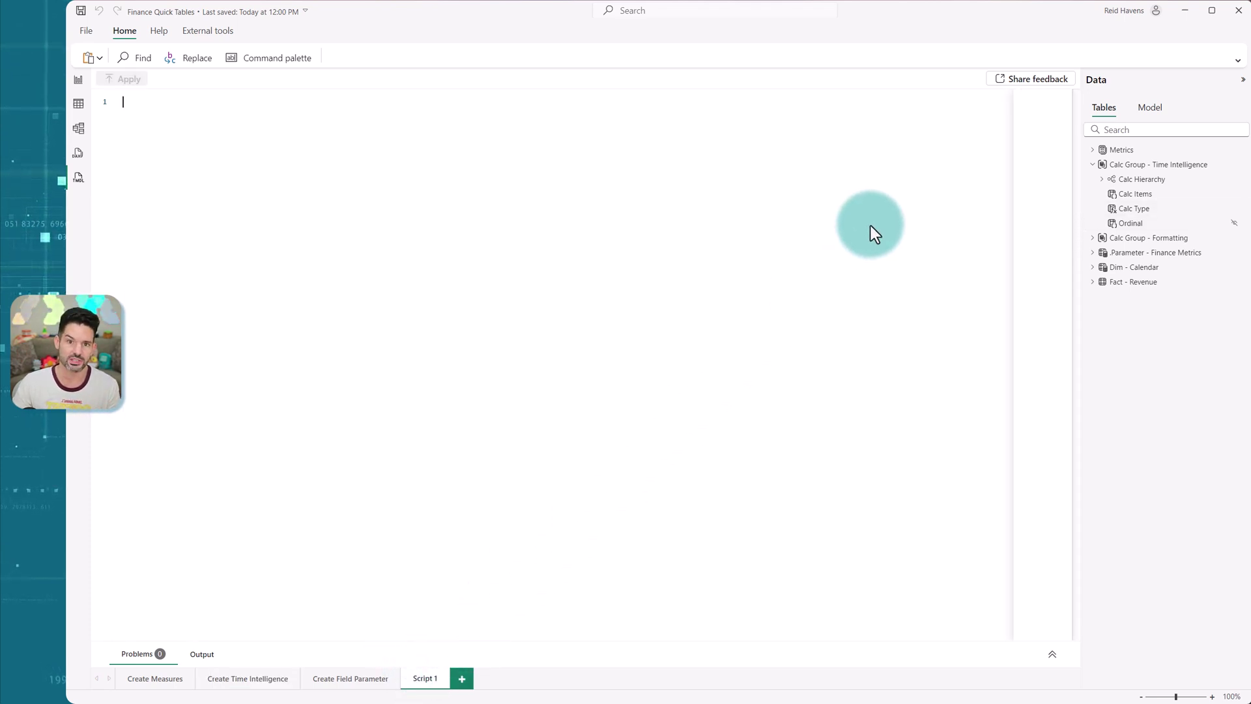
Step: Select the Expense, Profit % and Revenue measures in the Metrics table
{"action": "left_click", "coordinate": [1092, 163]}
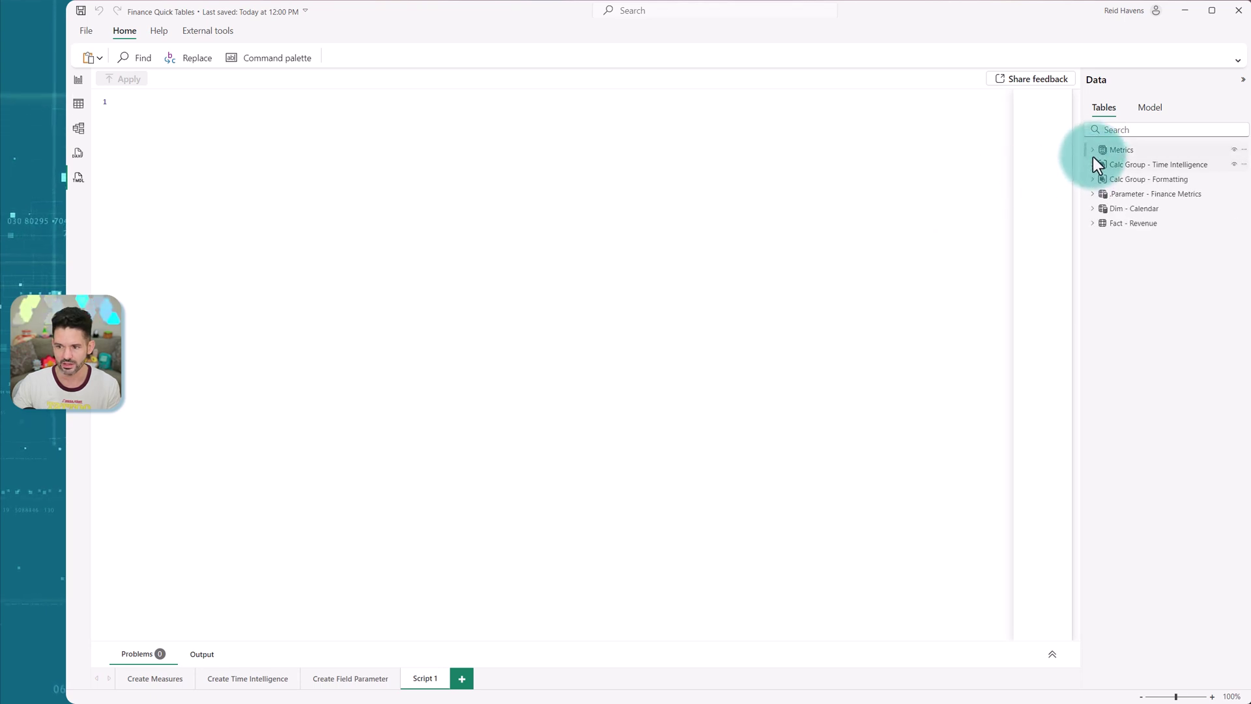
{"action": "left_click", "coordinate": [1096, 148]}
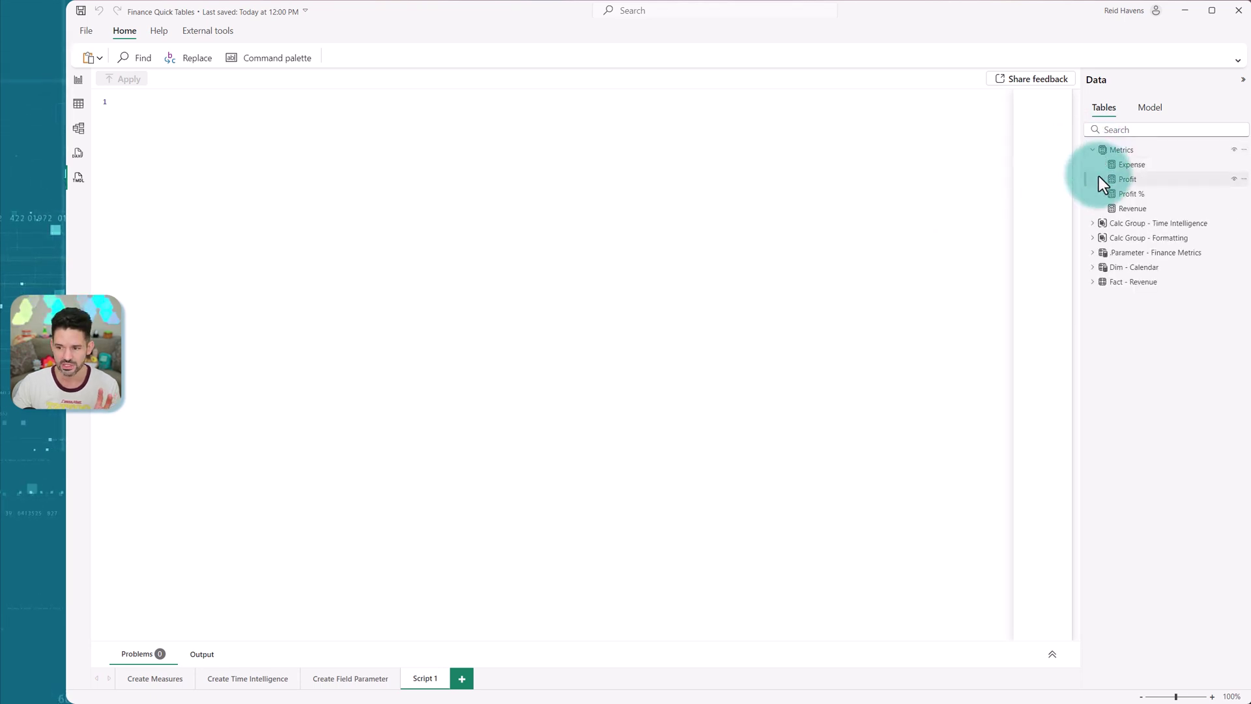
{"action": "left_click", "coordinate": [1135, 166]}
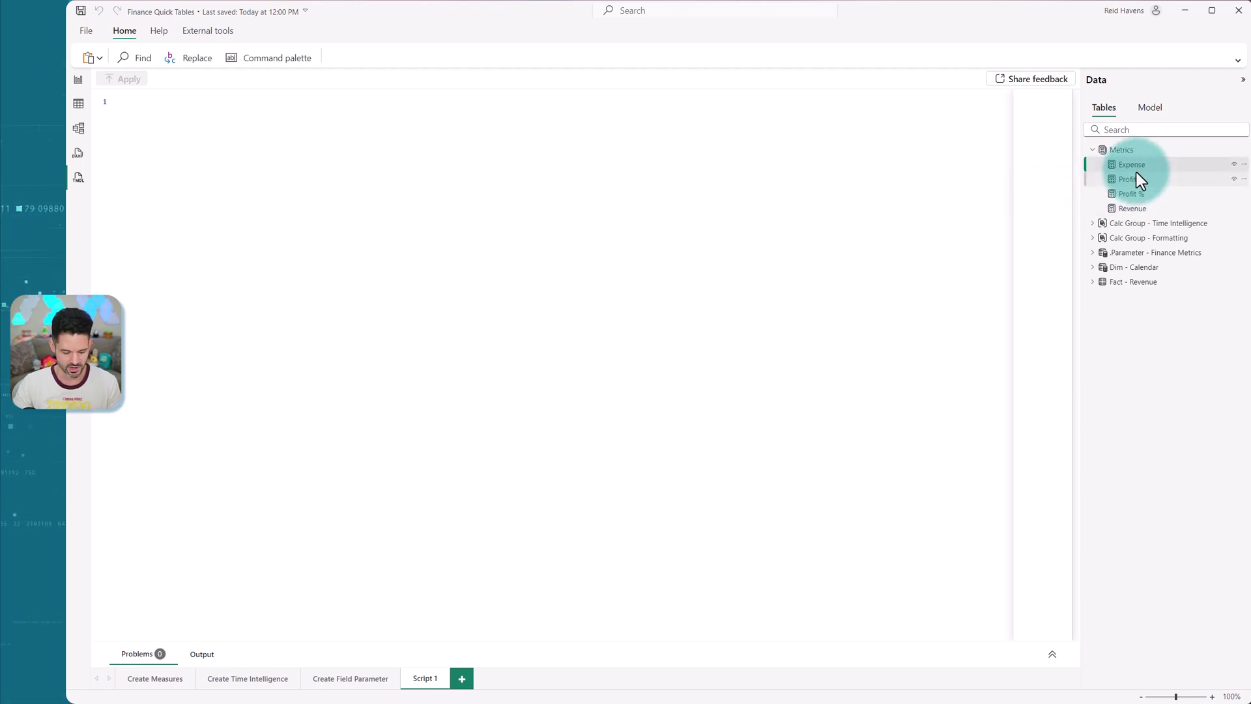
{"action": "left_click", "coordinate": [1138, 194], "text": "ctrl"}
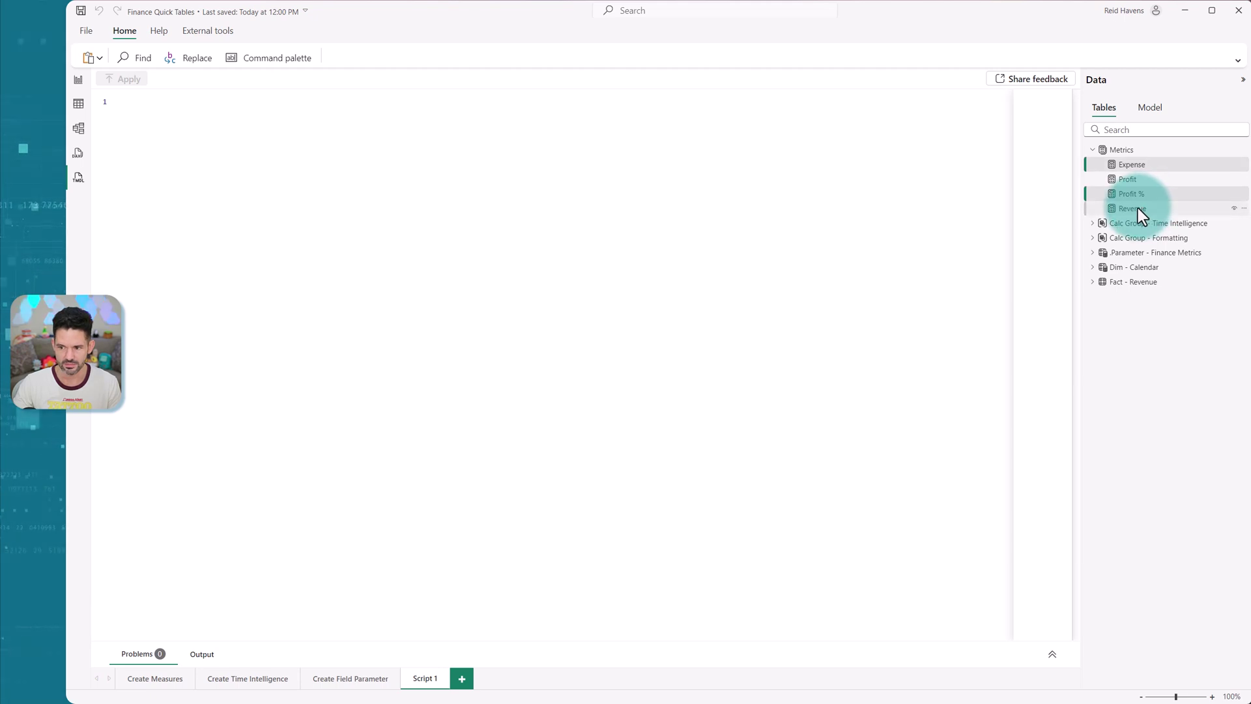
{"action": "left_click", "coordinate": [1137, 209], "text": "ctrl"}
{"action": "left_click_drag", "start_coordinate": [1139, 165], "coordinate": [158, 179]}
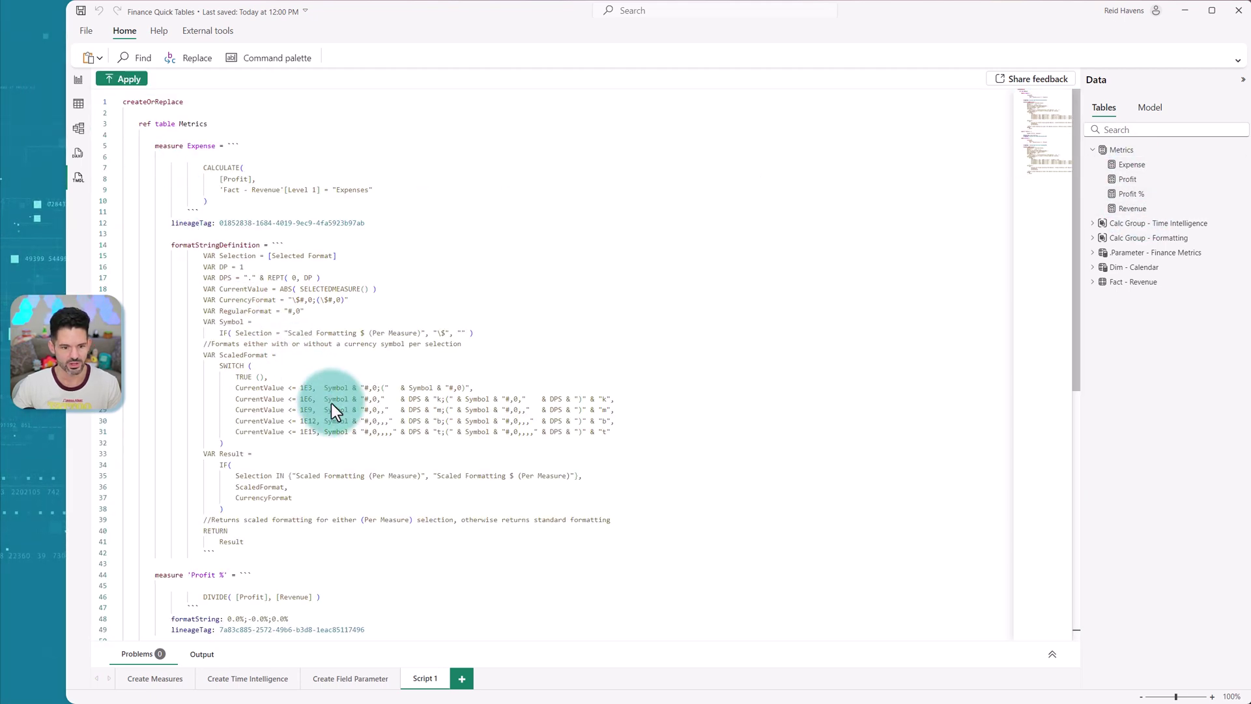
{"action": "scroll", "coordinate": [329, 401], "scroll_direction": "down", "scroll_amount": 5}
{"action": "scroll", "coordinate": [311, 382], "scroll_direction": "up", "scroll_amount": 5}
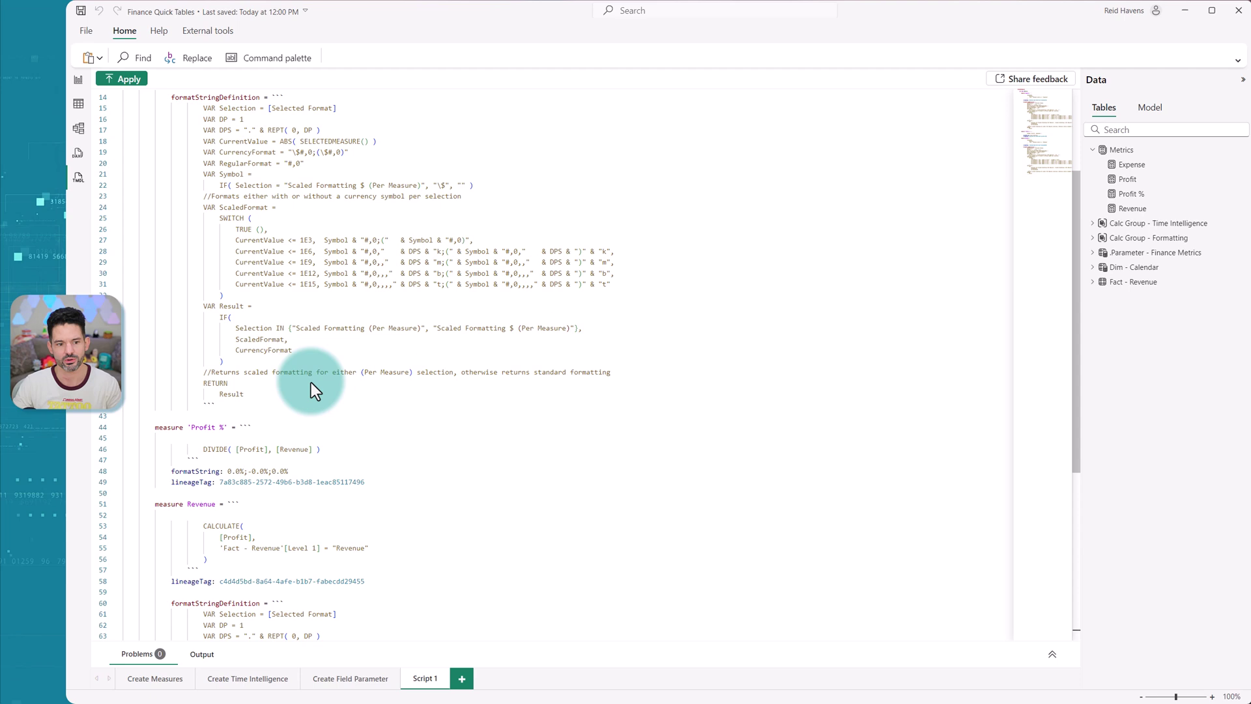
{"action": "scroll", "coordinate": [245, 305], "scroll_direction": "up", "scroll_amount": 2}
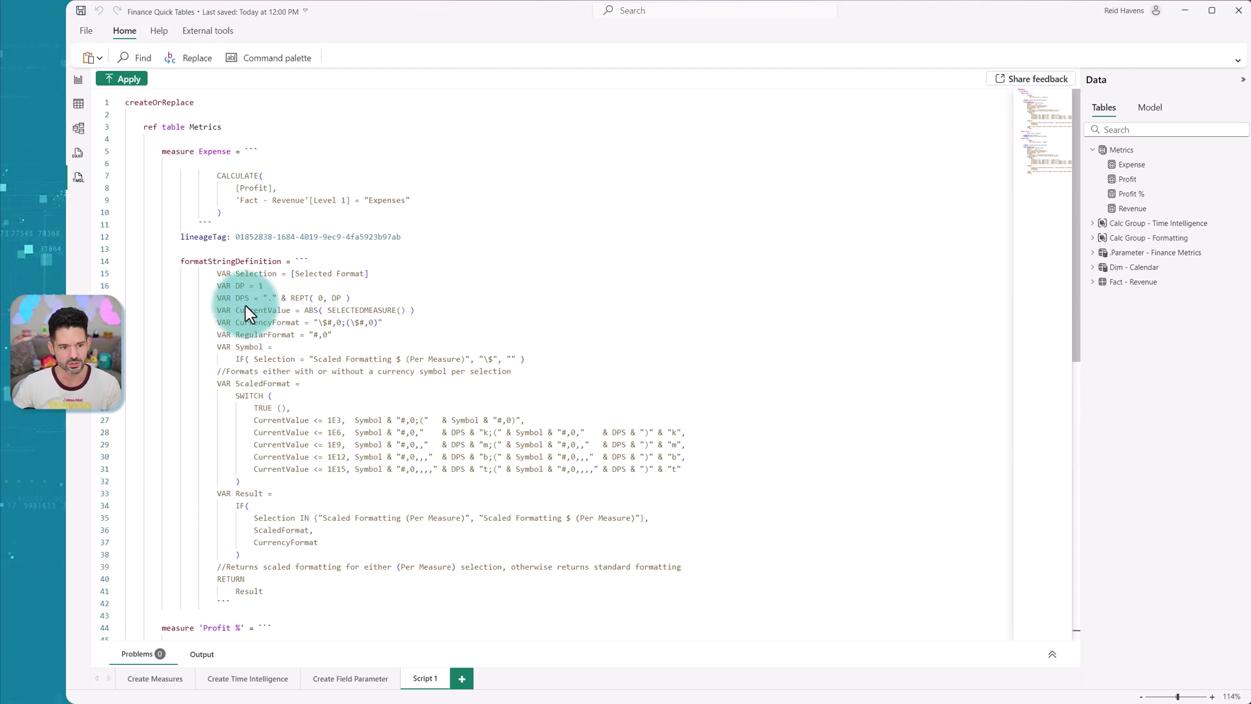
{"action": "left_click", "coordinate": [230, 208]}
{"action": "left_click_drag", "start_coordinate": [231, 207], "coordinate": [120, 144]}
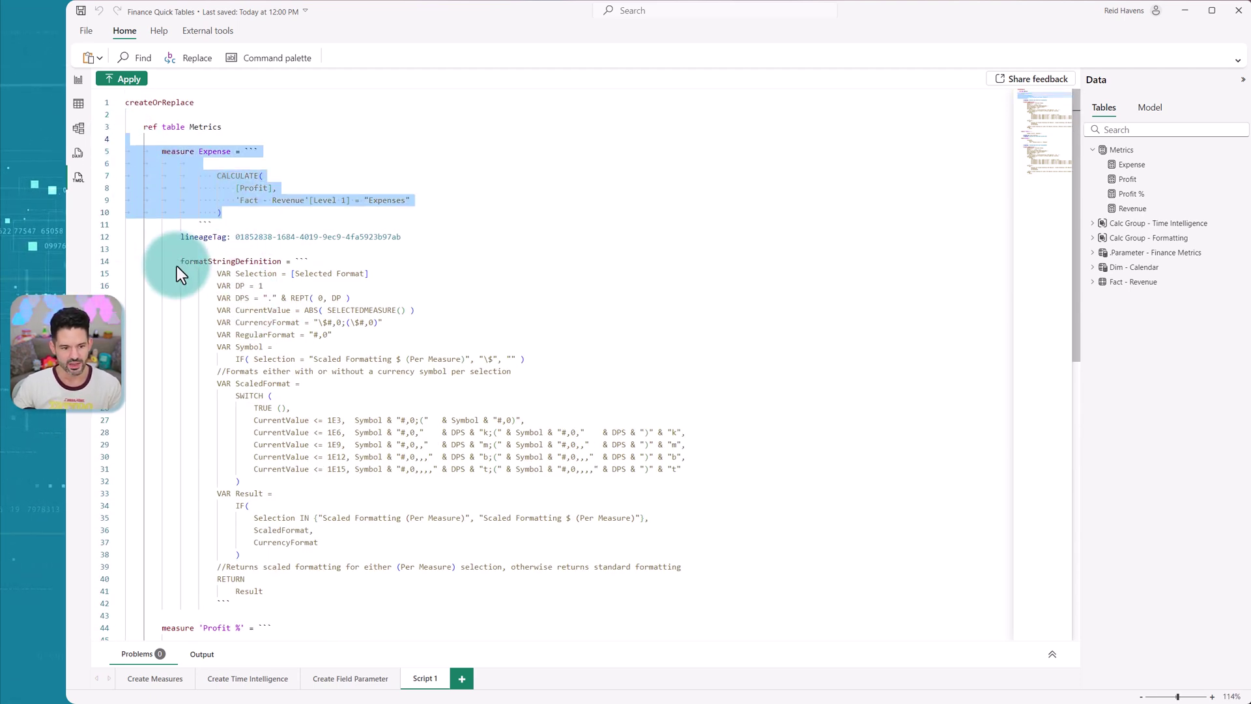
{"action": "left_click_drag", "start_coordinate": [175, 252], "coordinate": [316, 596]}
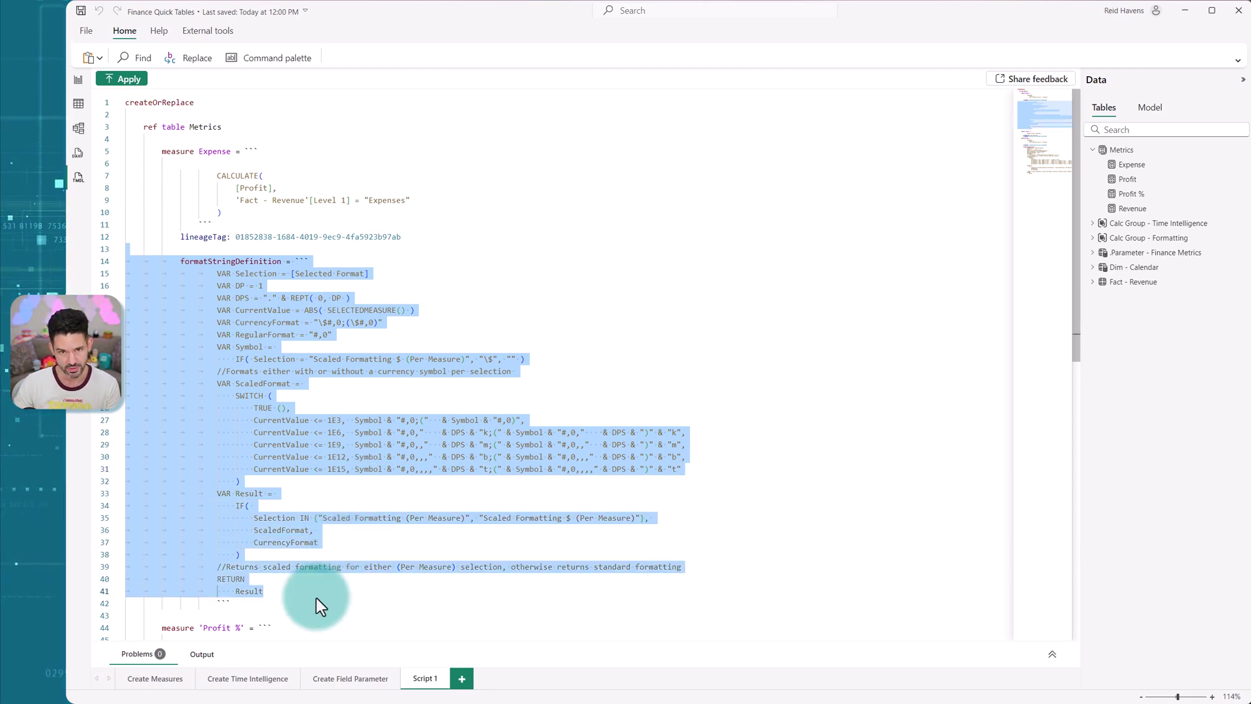
{"action": "scroll", "coordinate": [306, 495], "scroll_direction": "down", "scroll_amount": 10}
{"action": "scroll", "coordinate": [299, 446], "scroll_direction": "down", "scroll_amount": 5}
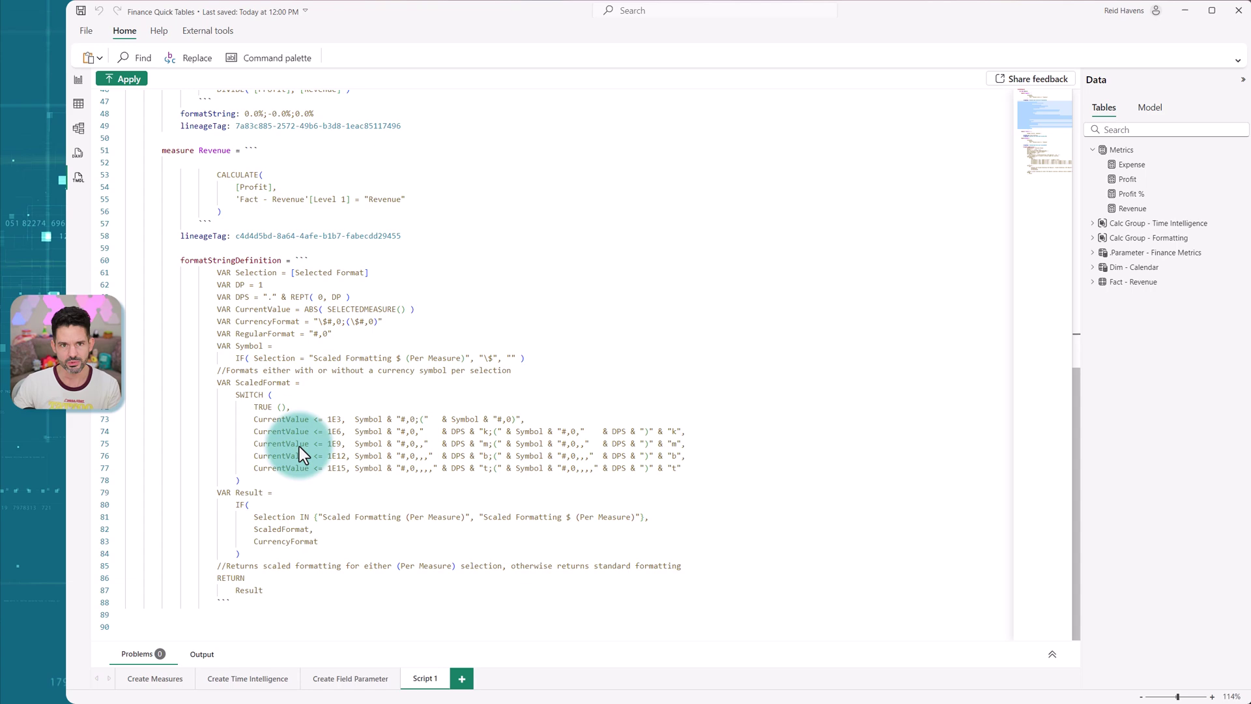
{"action": "scroll", "coordinate": [299, 446], "scroll_direction": "up", "scroll_amount": 15}
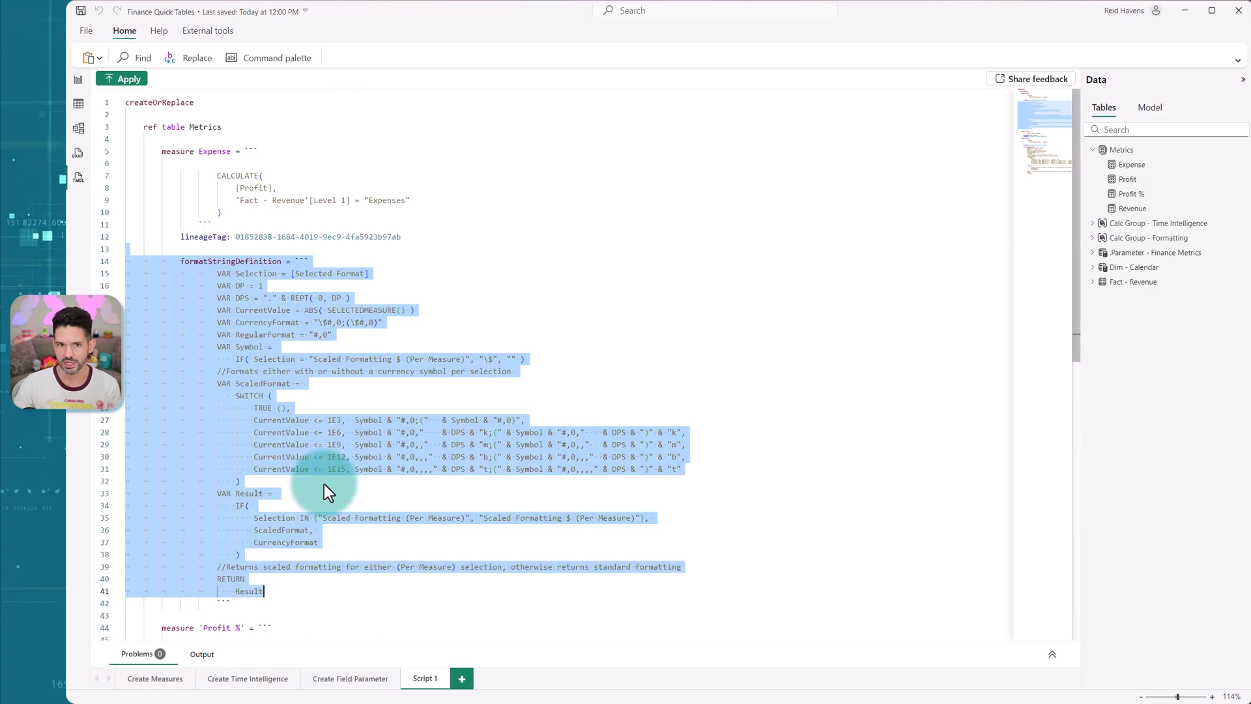
Step: Close the measures script and drag Parameter - Finance Metrics into a new script
{"action": "left_click", "coordinate": [447, 675]}
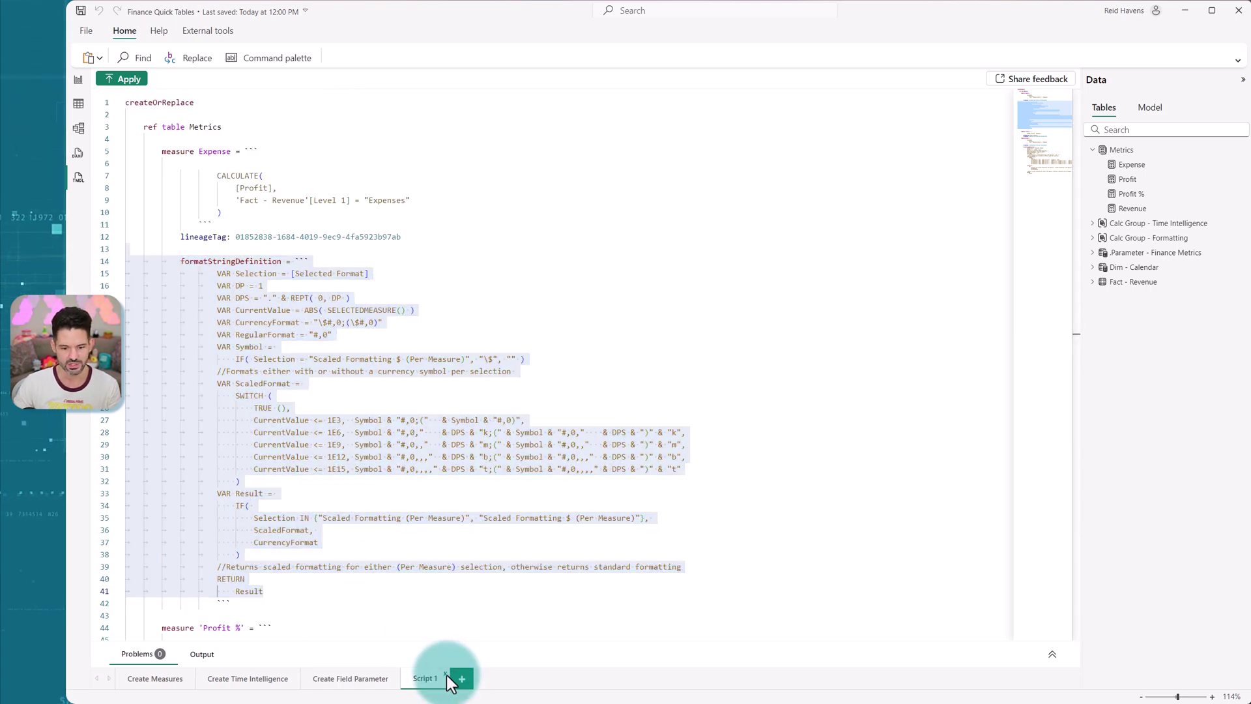
{"action": "left_click", "coordinate": [444, 674]}
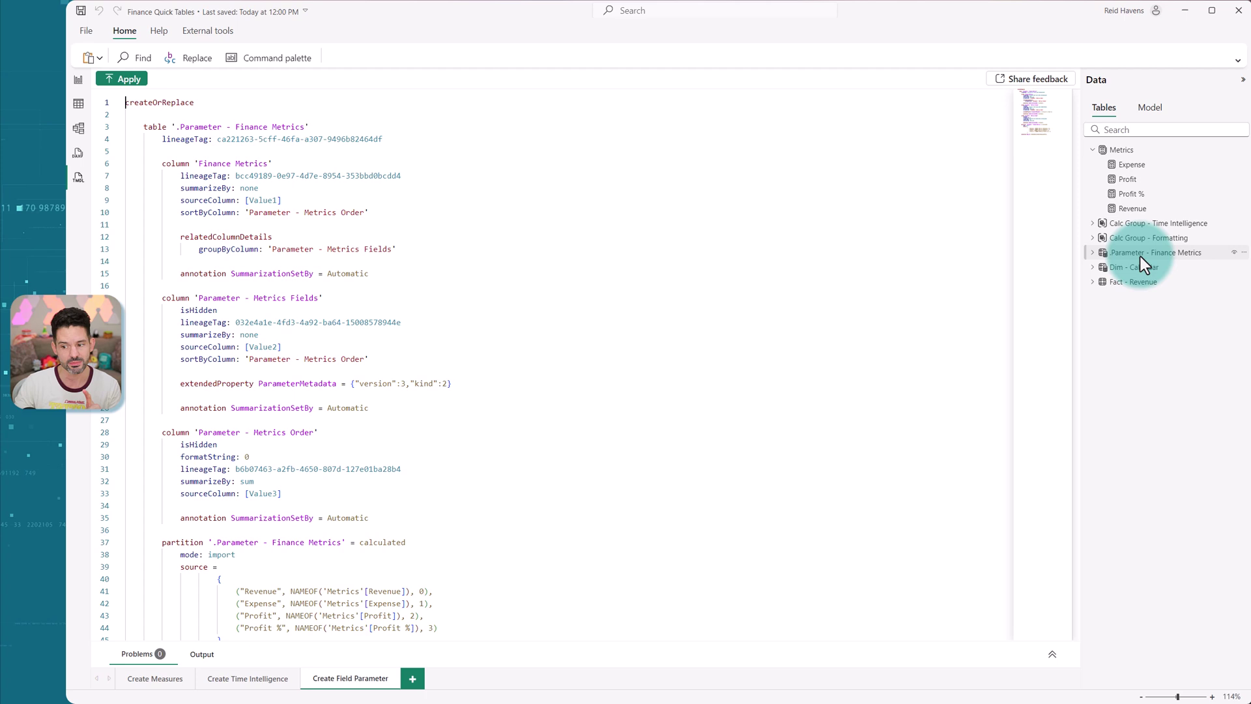
{"action": "left_click", "coordinate": [412, 679]}
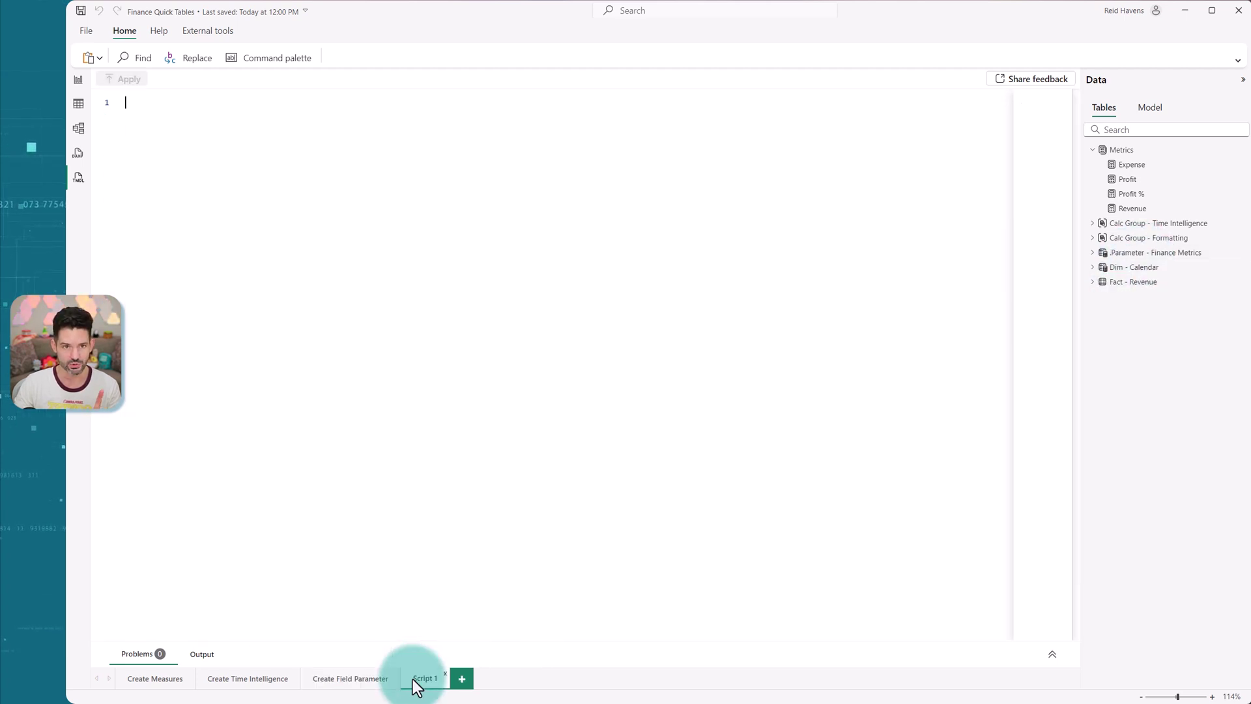
{"action": "left_click_drag", "start_coordinate": [1140, 257], "coordinate": [588, 267]}
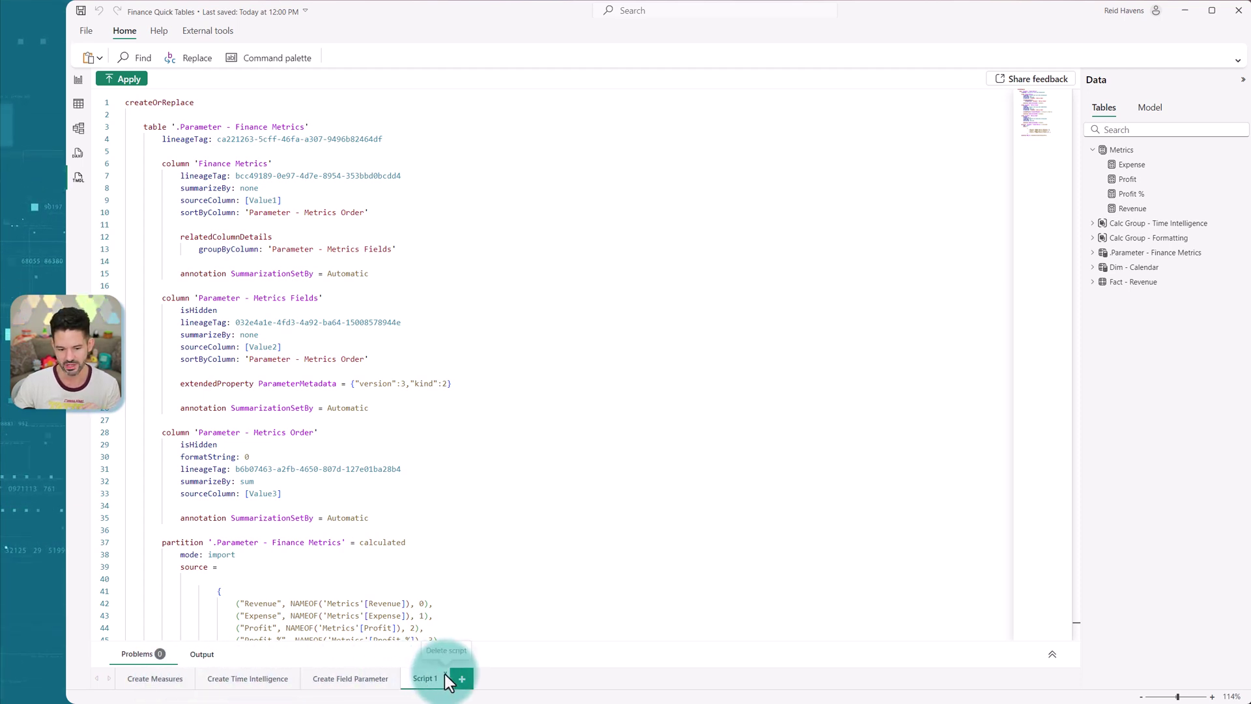
Step: Discard the field parameter script, then delete Calc Group - Time Intelligence and Parameter - Finance Metrics
{"action": "left_click", "coordinate": [446, 677]}
{"action": "right_click", "coordinate": [1136, 224]}
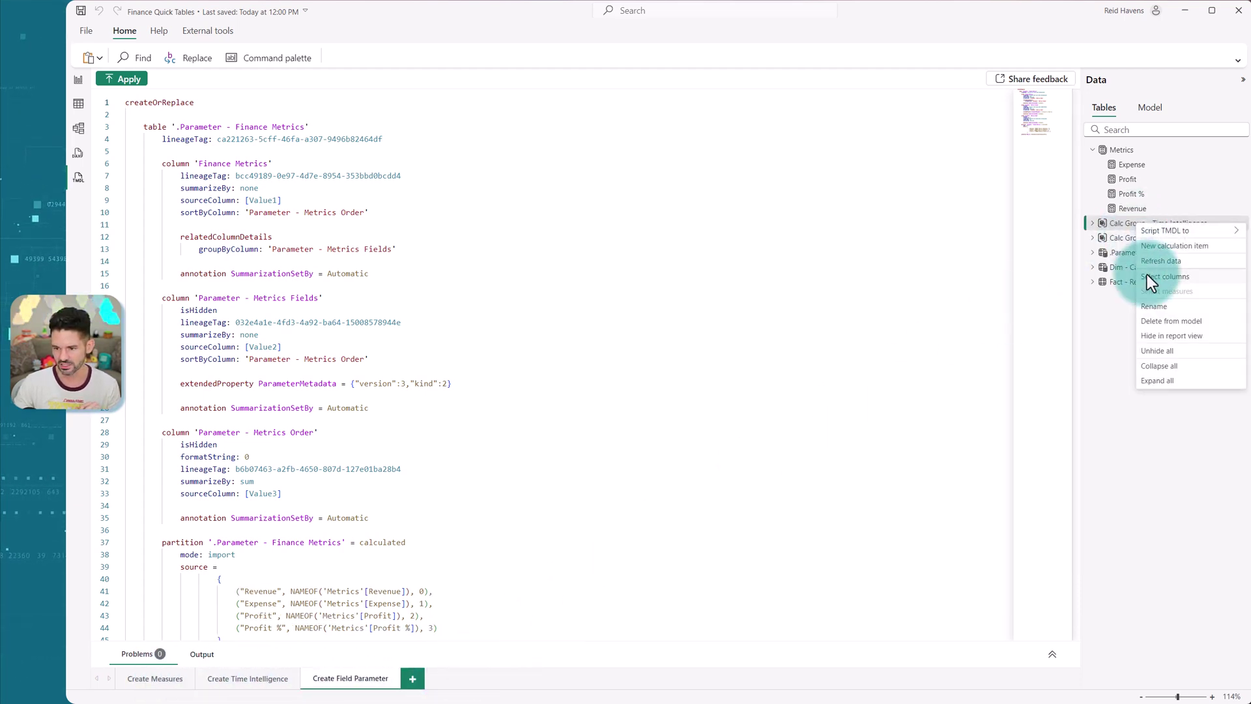
{"action": "left_click", "coordinate": [1157, 322]}
{"action": "left_click", "coordinate": [718, 389]}
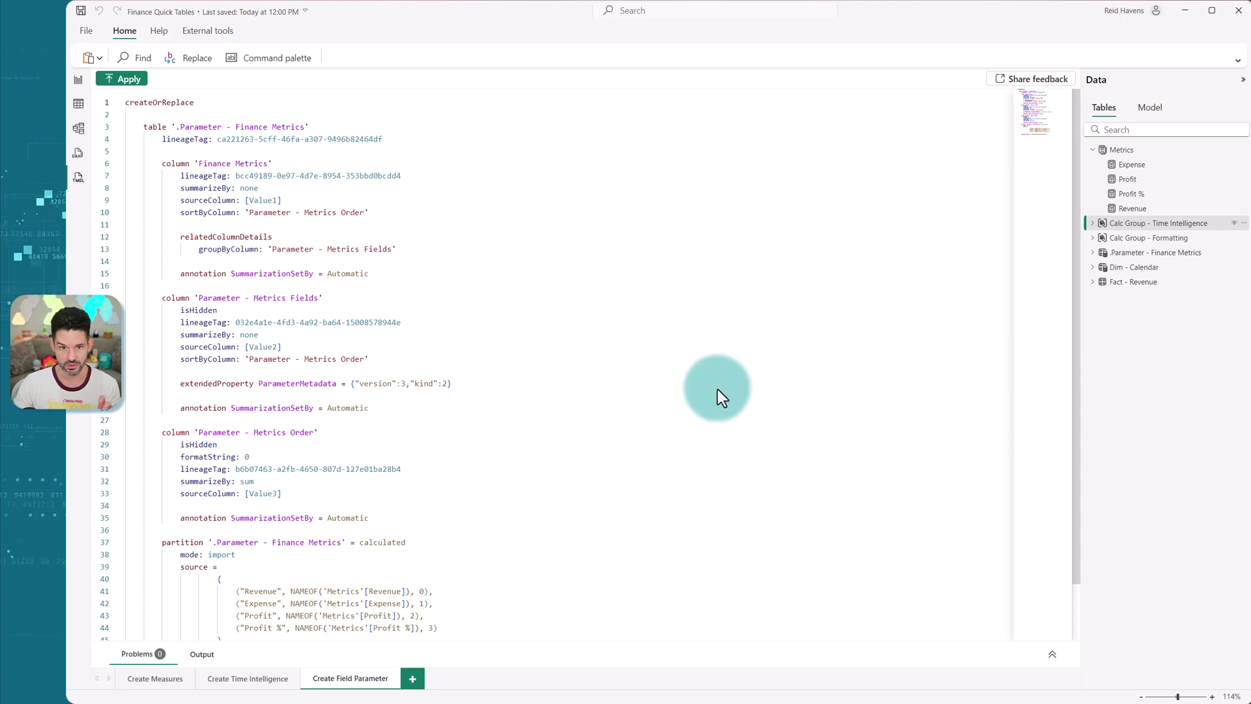
{"action": "right_click", "coordinate": [1150, 240]}
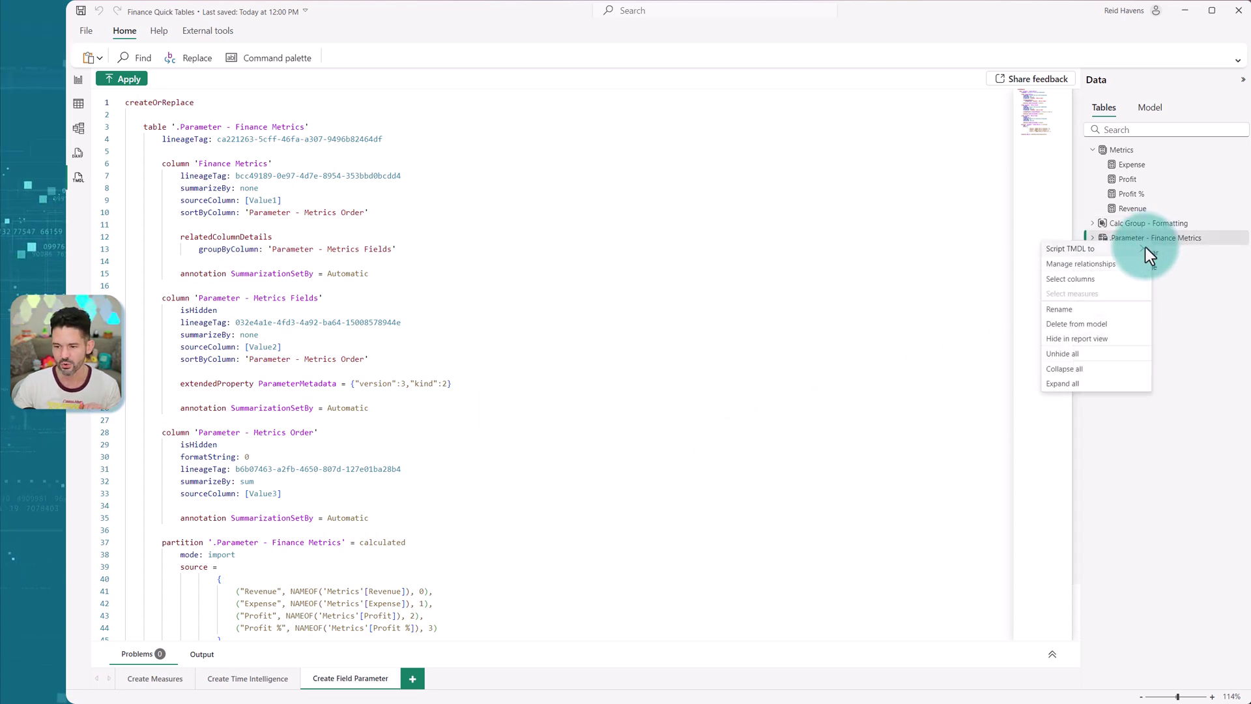
{"action": "left_click", "coordinate": [1066, 327]}
{"action": "left_click", "coordinate": [728, 388]}
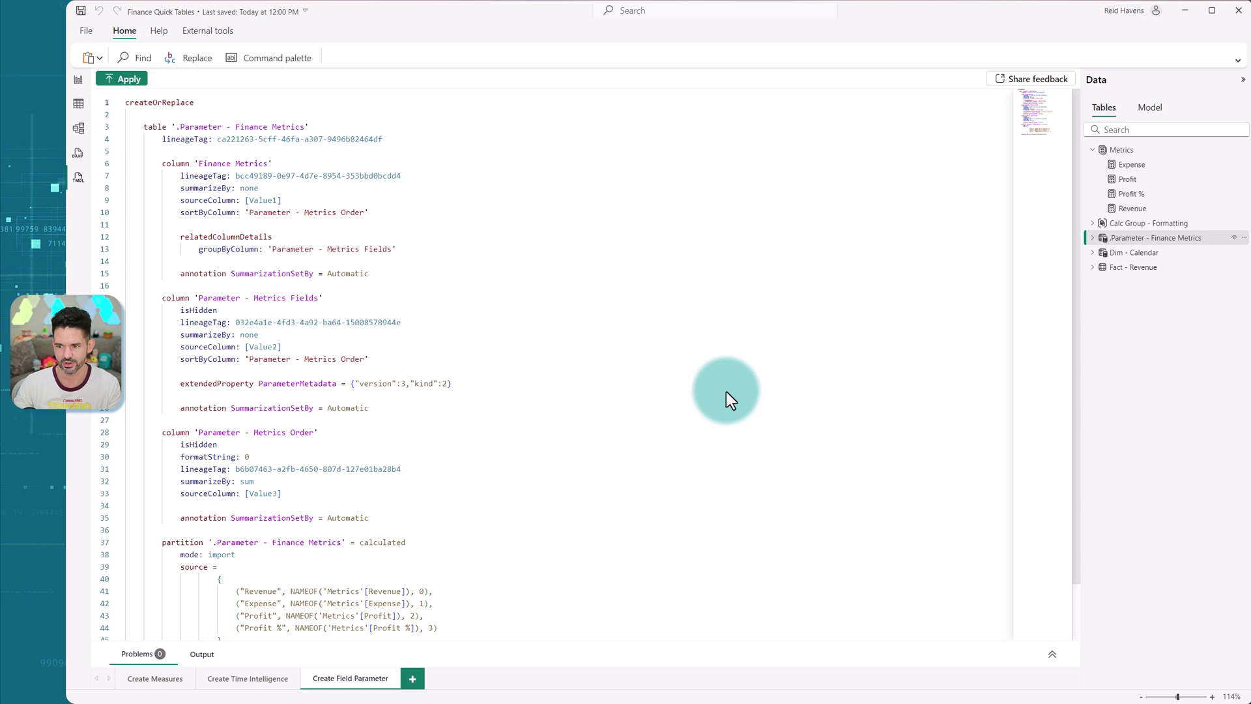
Step: Delete the Profit %, Revenue and Expense measures from the model together
{"action": "left_click", "coordinate": [1139, 192]}
{"action": "left_click", "coordinate": [1135, 203], "text": "ctrl"}
{"action": "left_click", "coordinate": [1139, 167], "text": "ctrl"}
{"action": "right_click", "coordinate": [1139, 167]}
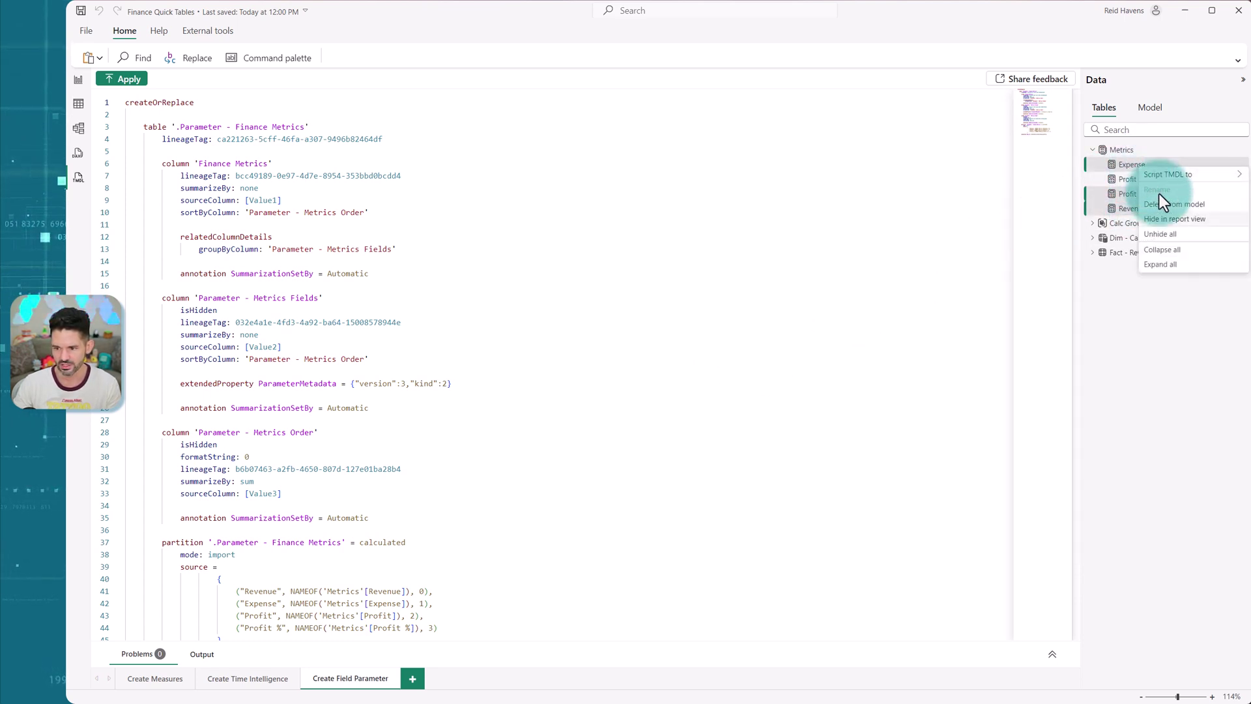
{"action": "left_click", "coordinate": [1169, 206]}
{"action": "left_click", "coordinate": [728, 390]}
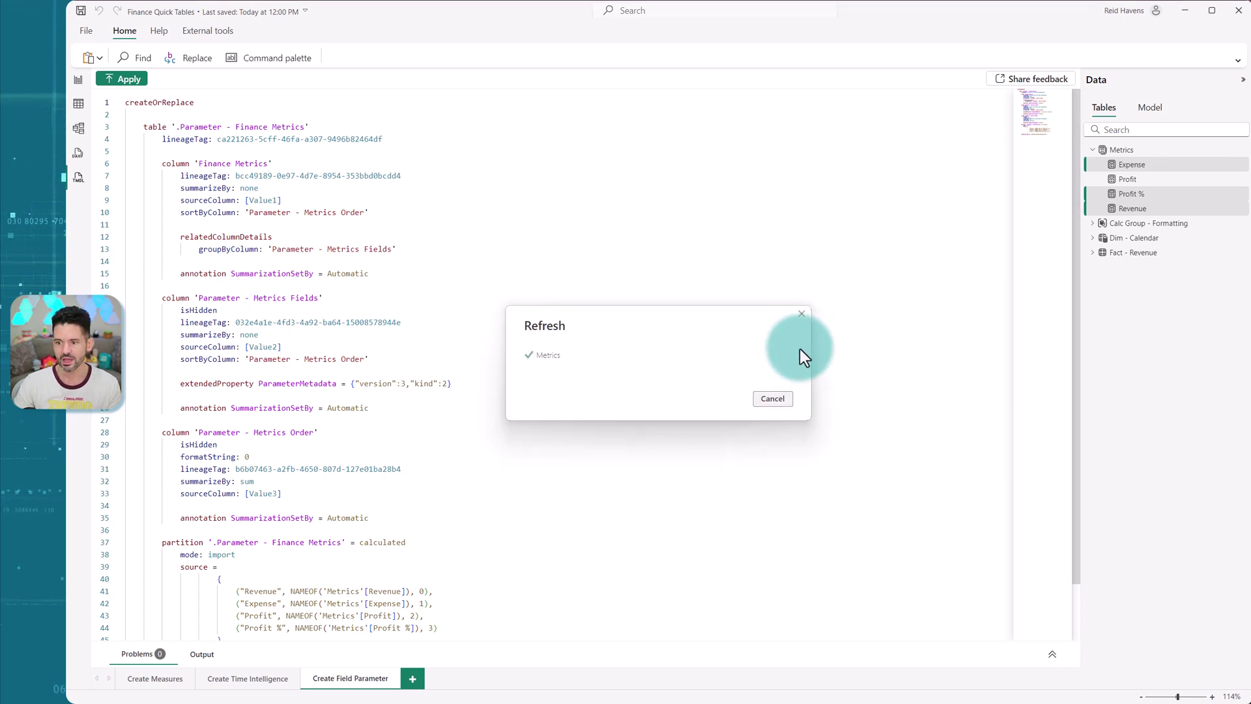
{"action": "left_click", "coordinate": [1123, 164]}
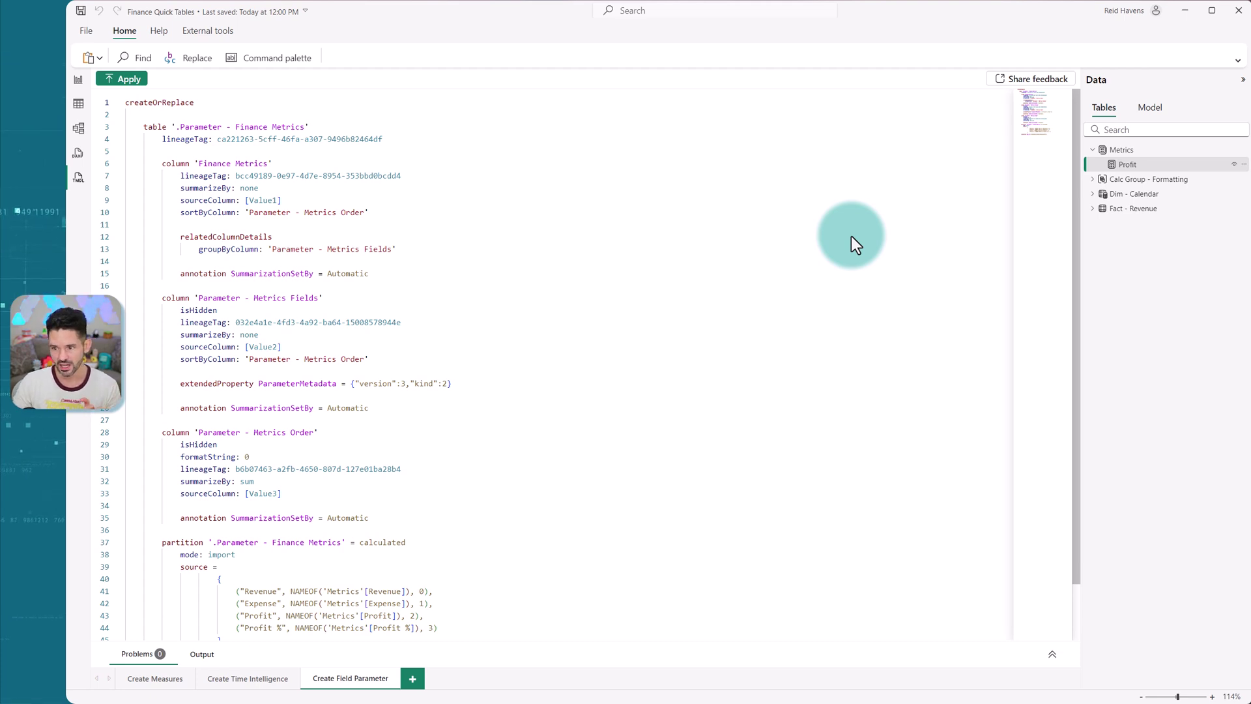
Step: Apply the saved Create Measures script to restore Expense, Profit % and Revenue
{"action": "left_click", "coordinate": [160, 679]}
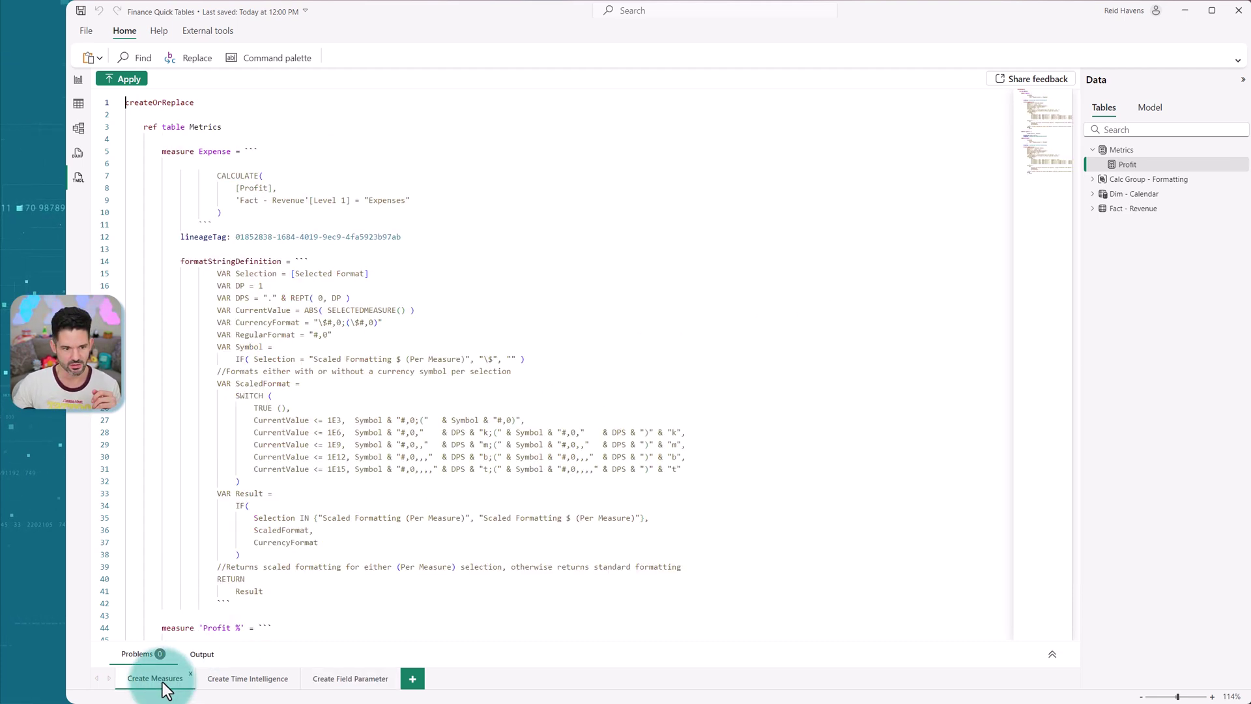
{"action": "left_click", "coordinate": [126, 79]}
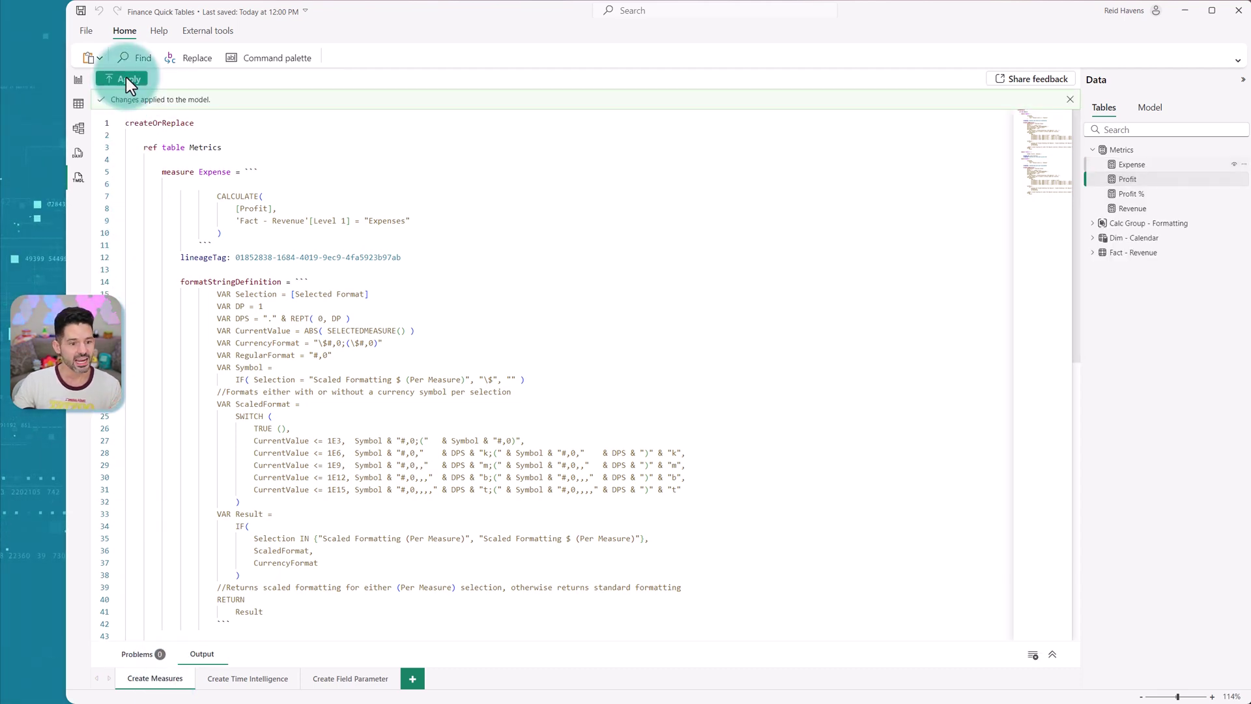
{"action": "left_click", "coordinate": [1123, 210]}
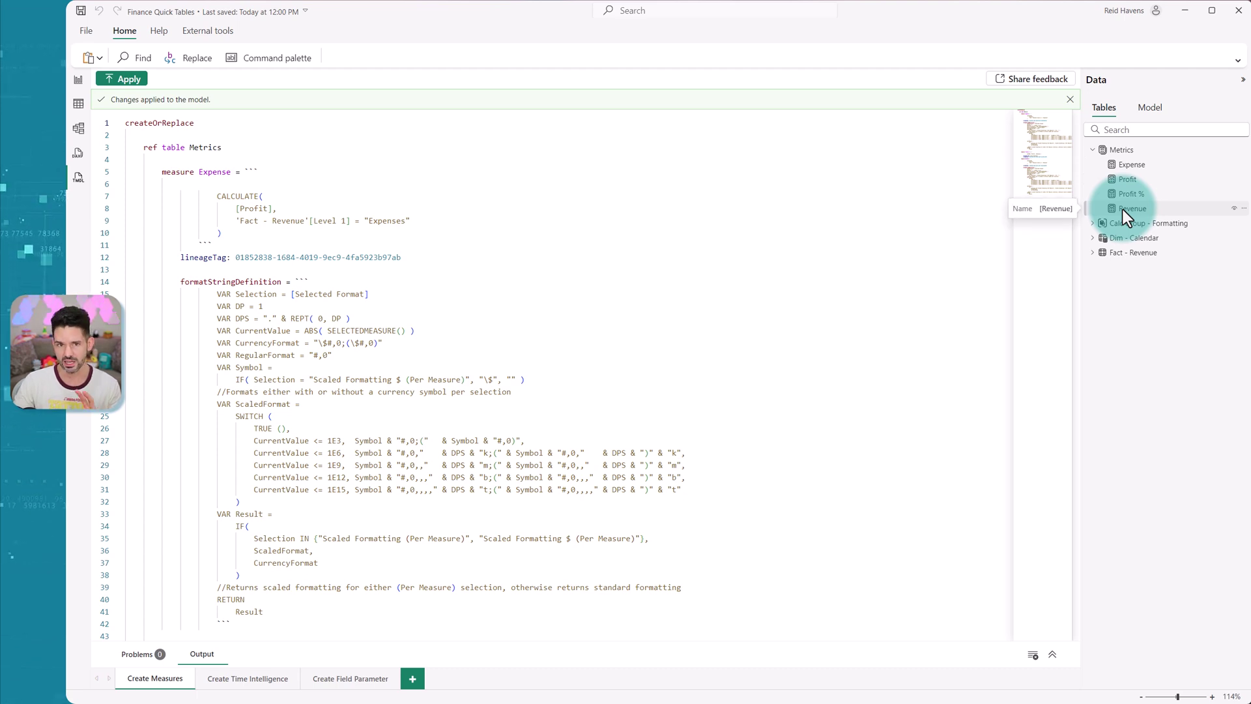
Step: Apply the Create Time Intelligence script, refresh calculated objects, and expand the recreated calc group
{"action": "left_click", "coordinate": [261, 679]}
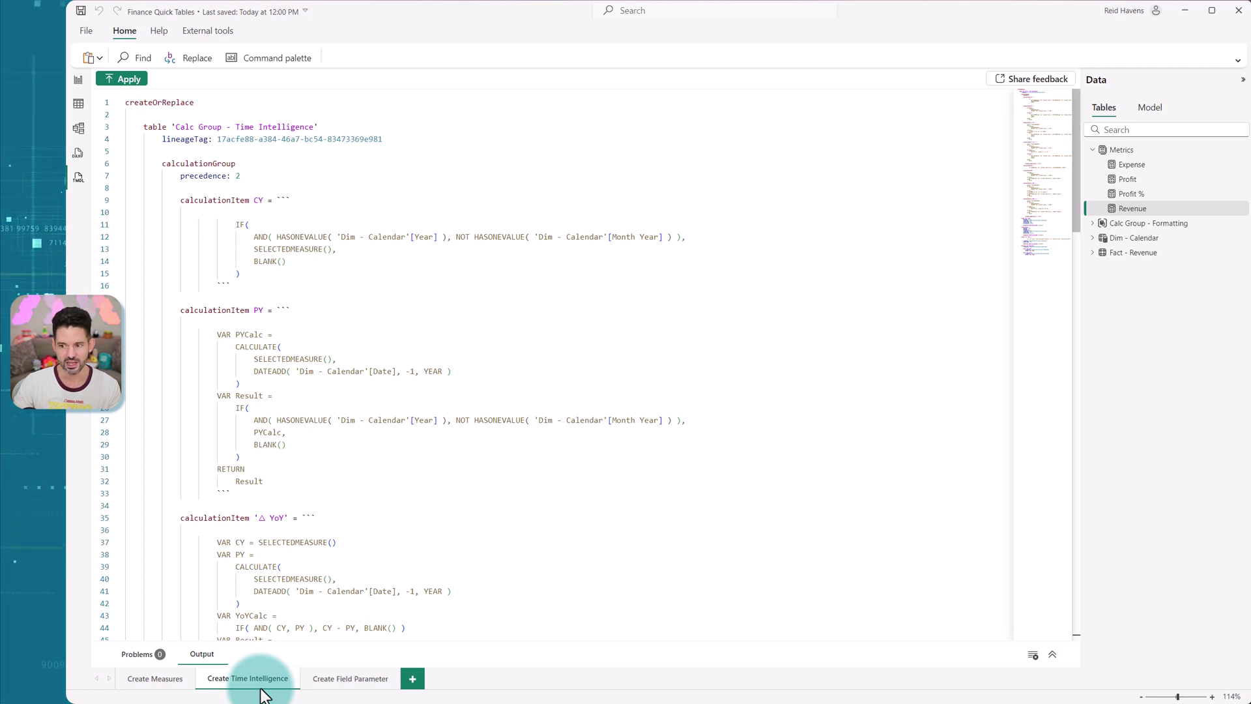
{"action": "left_click", "coordinate": [124, 80]}
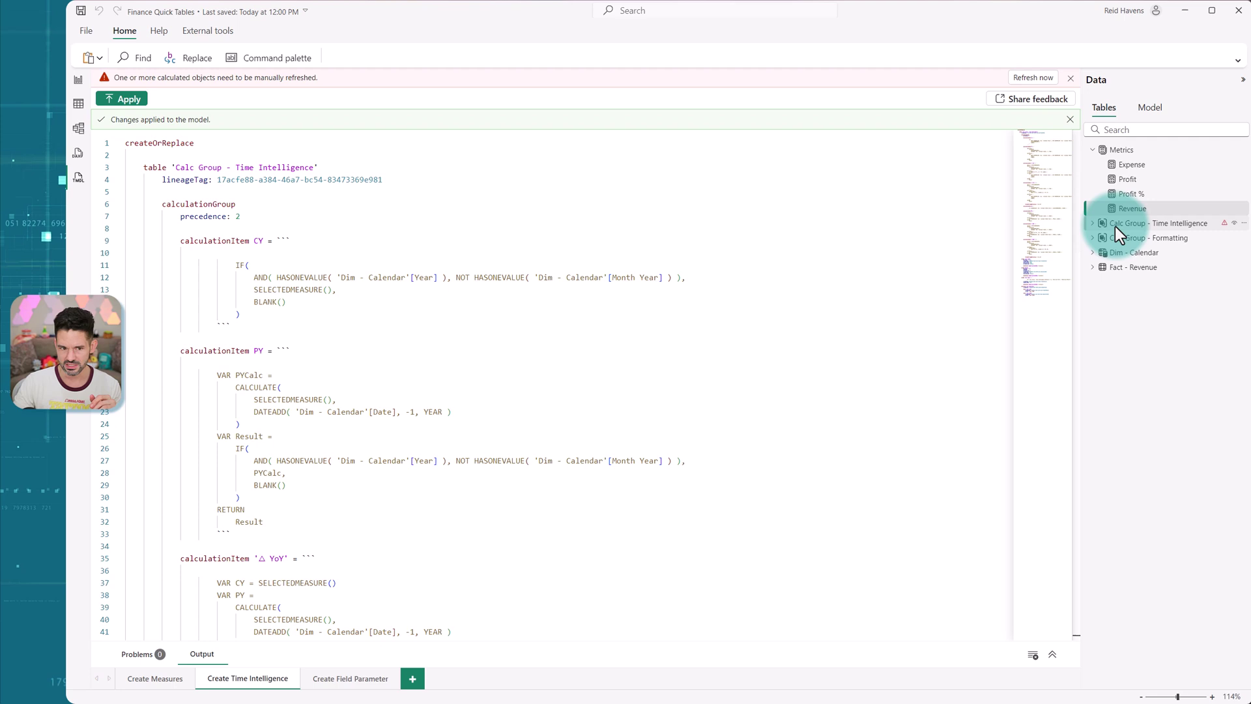
{"action": "left_click", "coordinate": [1045, 79]}
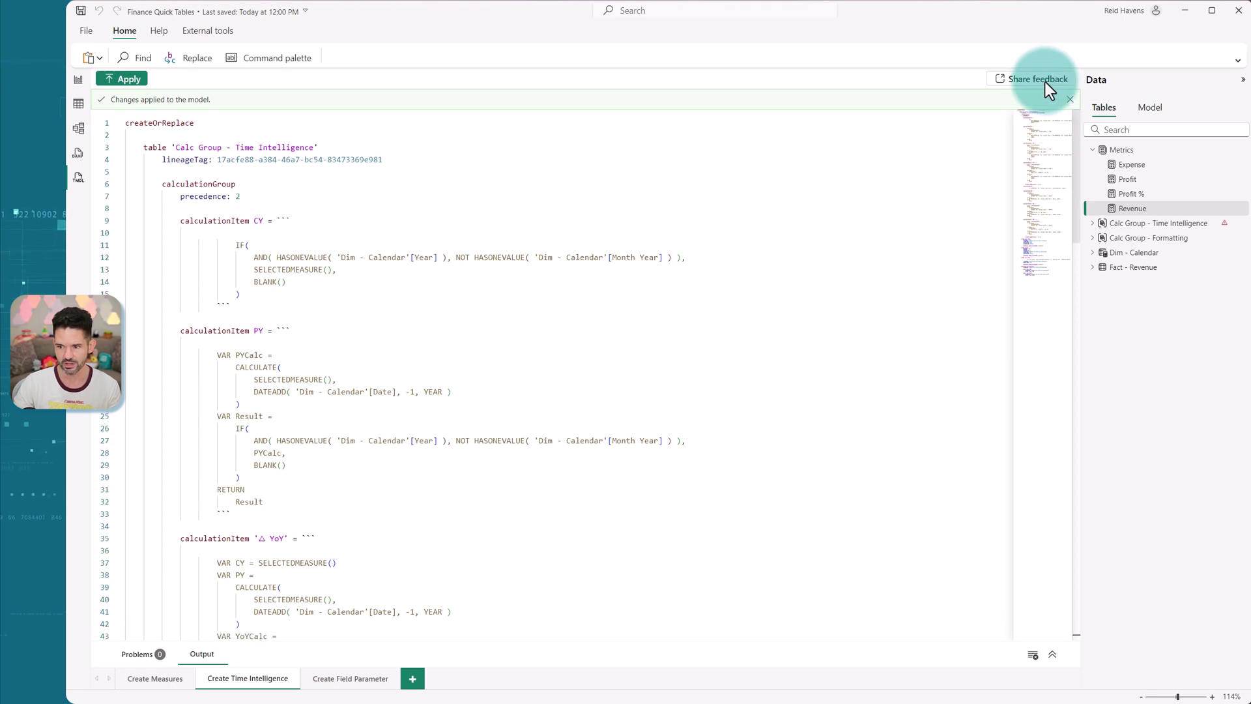
{"action": "left_click", "coordinate": [1093, 223]}
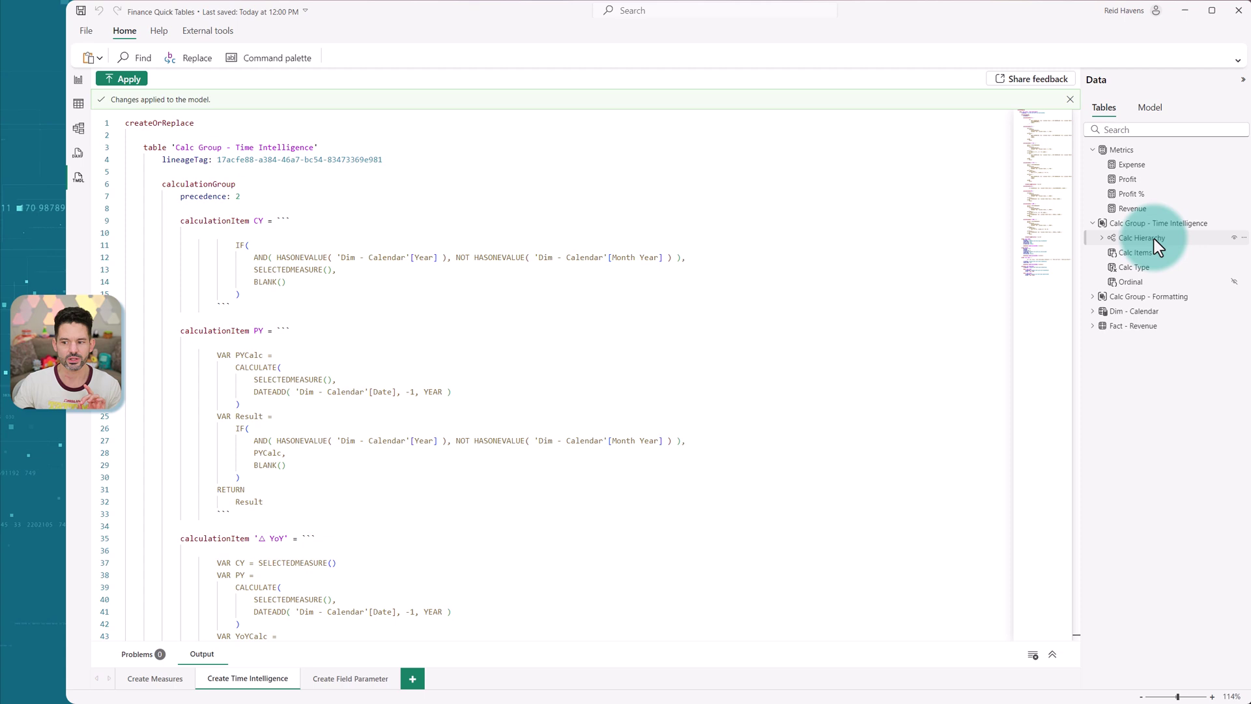
Step: Inspect the calc group tables in Table view, confirming Time Intelligence's eight rows, then return to TMDL view
{"action": "left_click", "coordinate": [1135, 269]}
{"action": "left_click", "coordinate": [79, 104]}
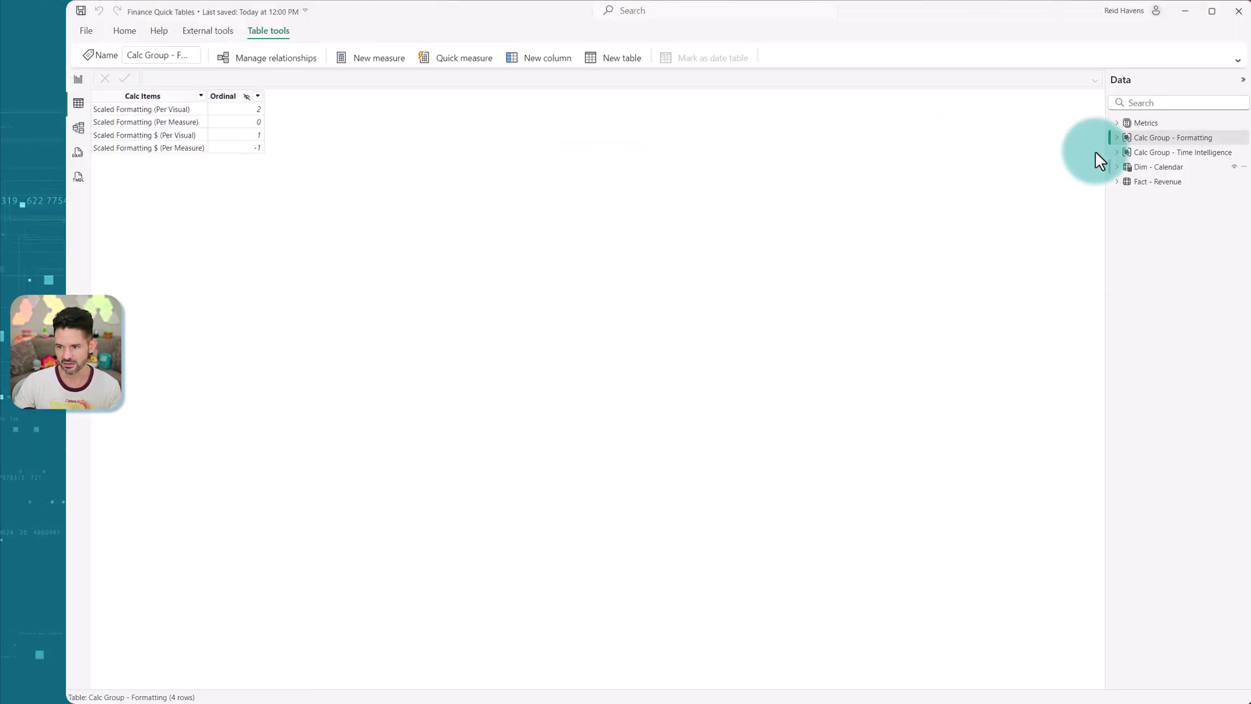
{"action": "left_click", "coordinate": [1146, 153]}
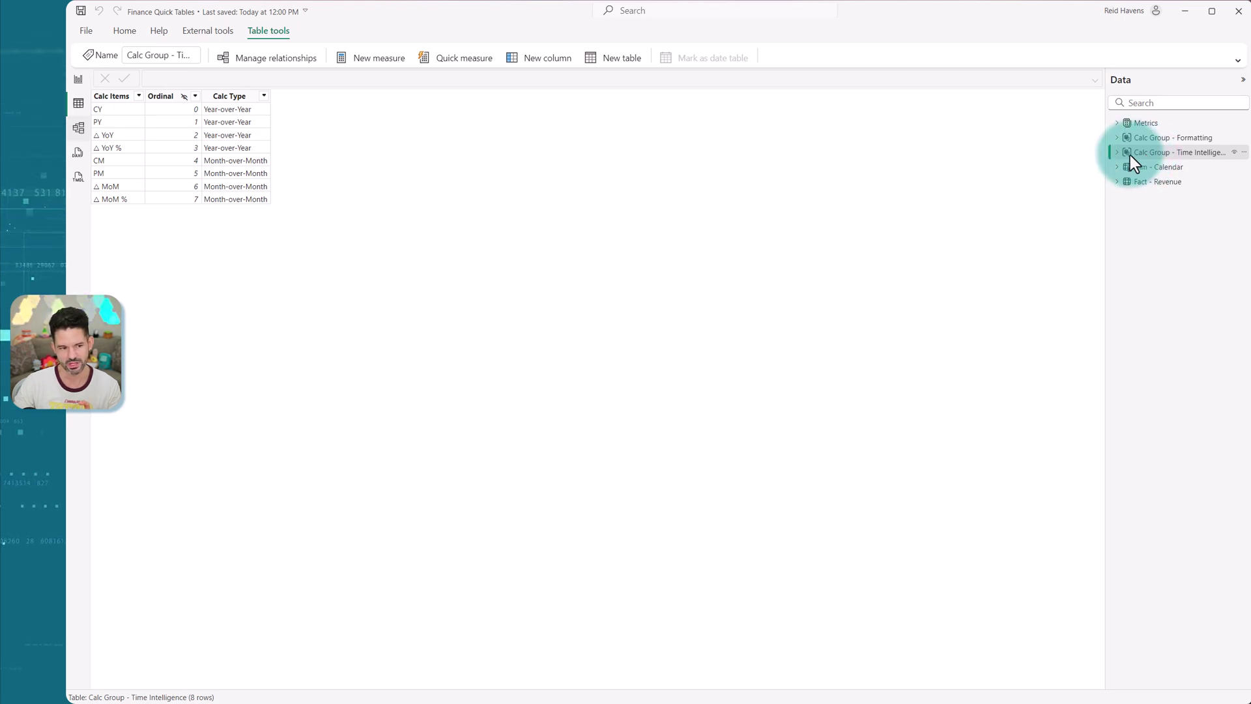
{"action": "left_click", "coordinate": [78, 181]}
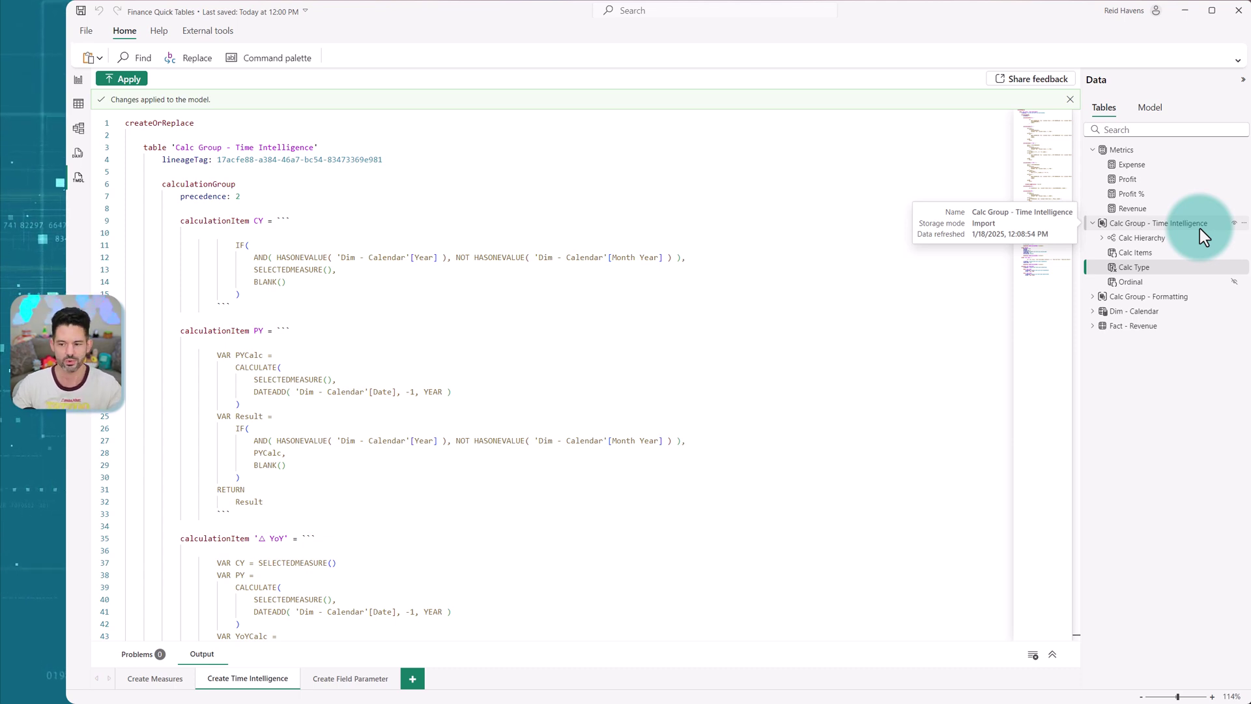
Step: Apply the saved Create Field Parameter script and refresh the new parameter table
{"action": "left_click", "coordinate": [349, 677]}
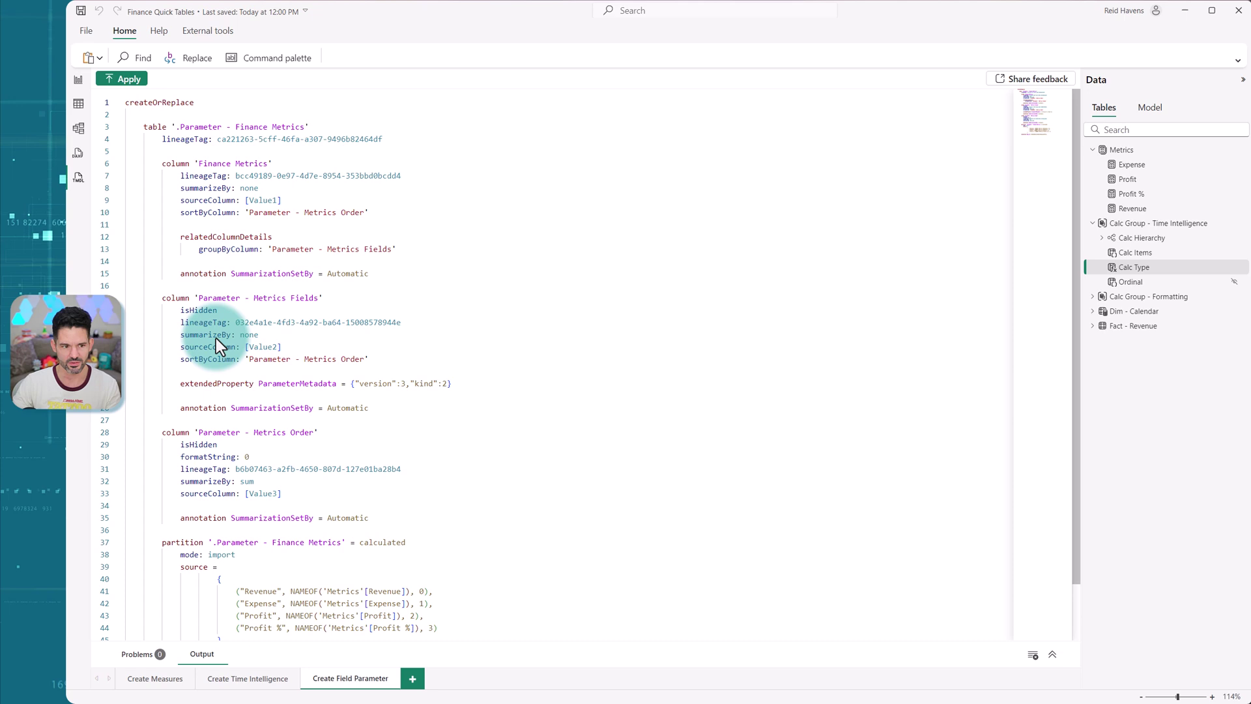
{"action": "left_click", "coordinate": [114, 77]}
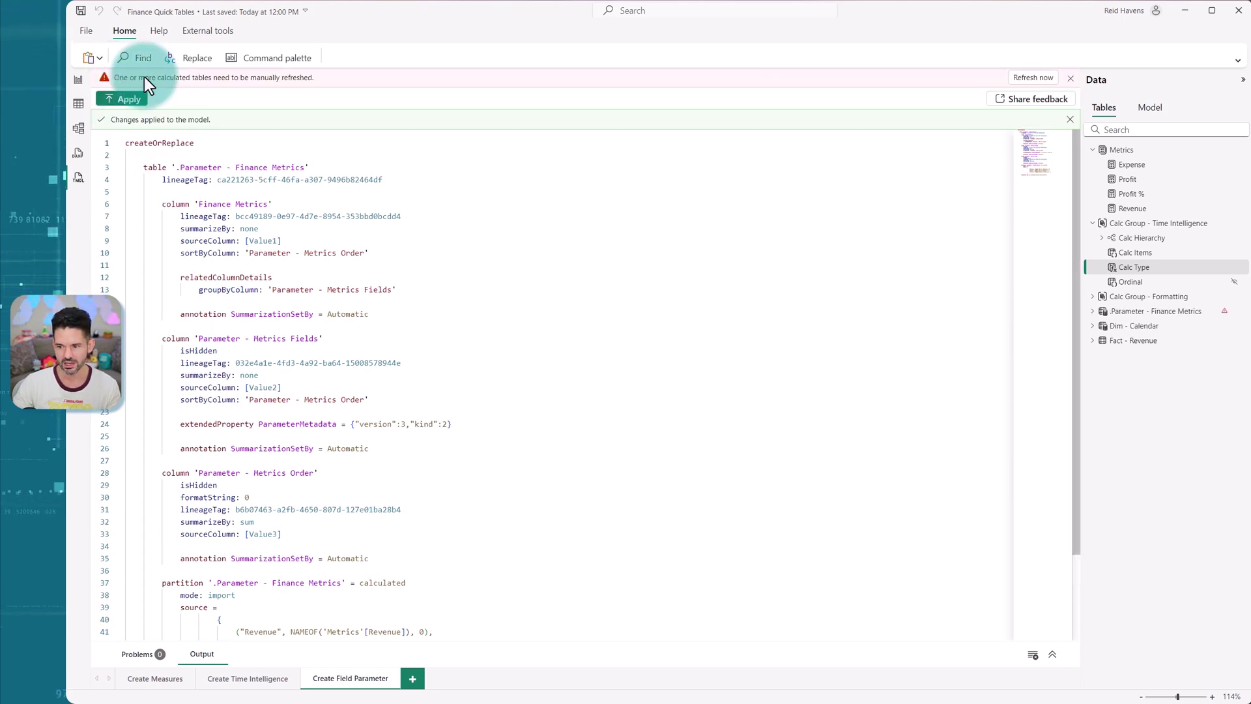
{"action": "left_click", "coordinate": [1028, 78]}
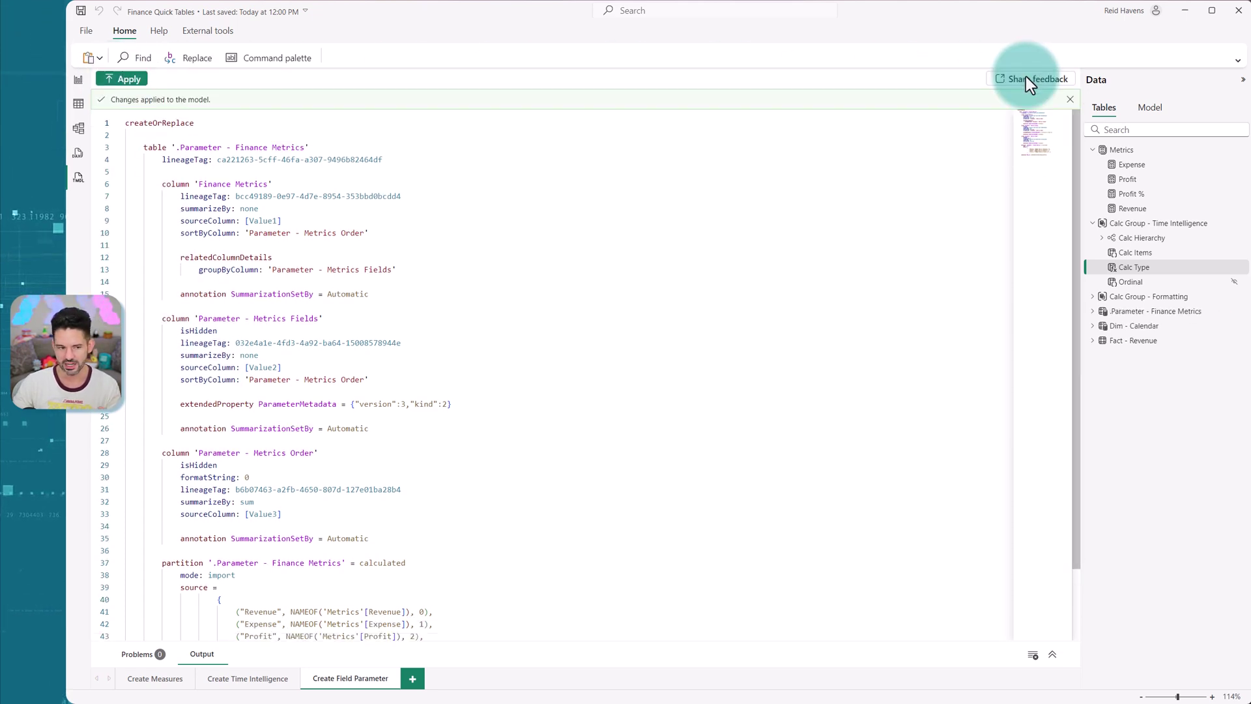
Step: In the Sales Details matrix, replace Profit with Finance Metrics in Values and add Calc Items as Columns
{"action": "left_click", "coordinate": [80, 85]}
{"action": "left_click", "coordinate": [652, 283]}
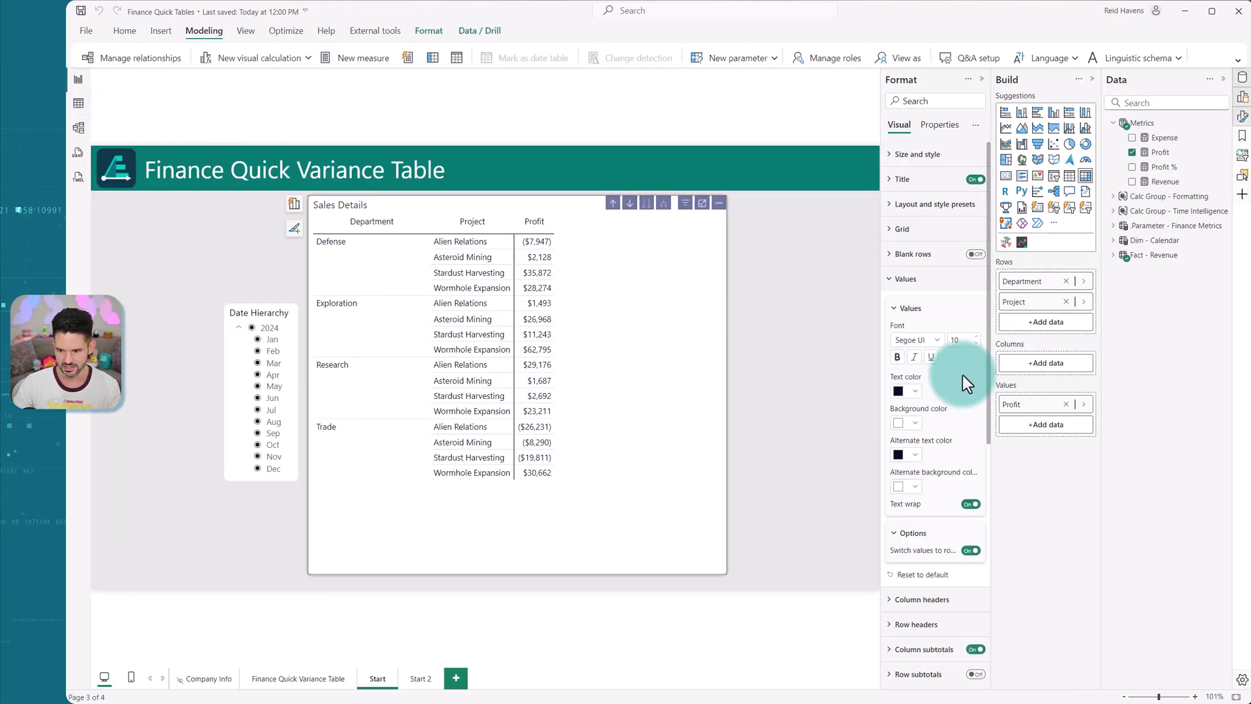
{"action": "left_click", "coordinate": [1068, 407]}
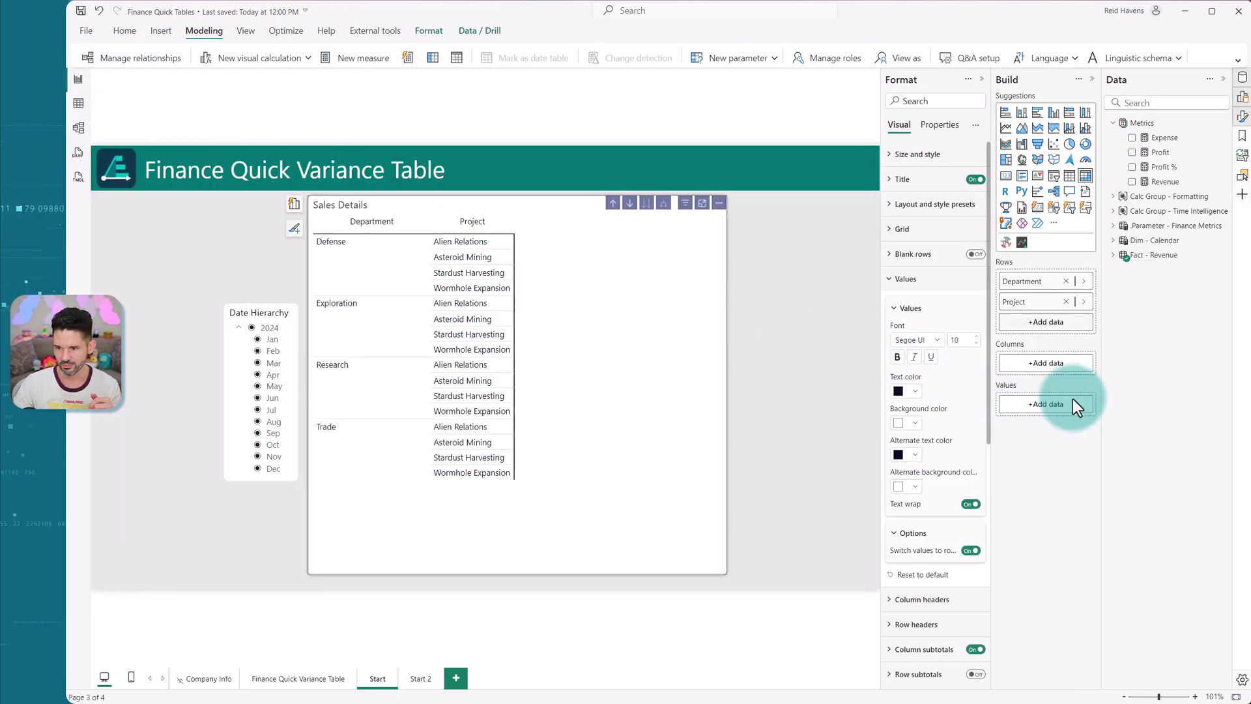
{"action": "left_click", "coordinate": [1113, 225]}
{"action": "left_click_drag", "start_coordinate": [1145, 240], "coordinate": [1057, 409]}
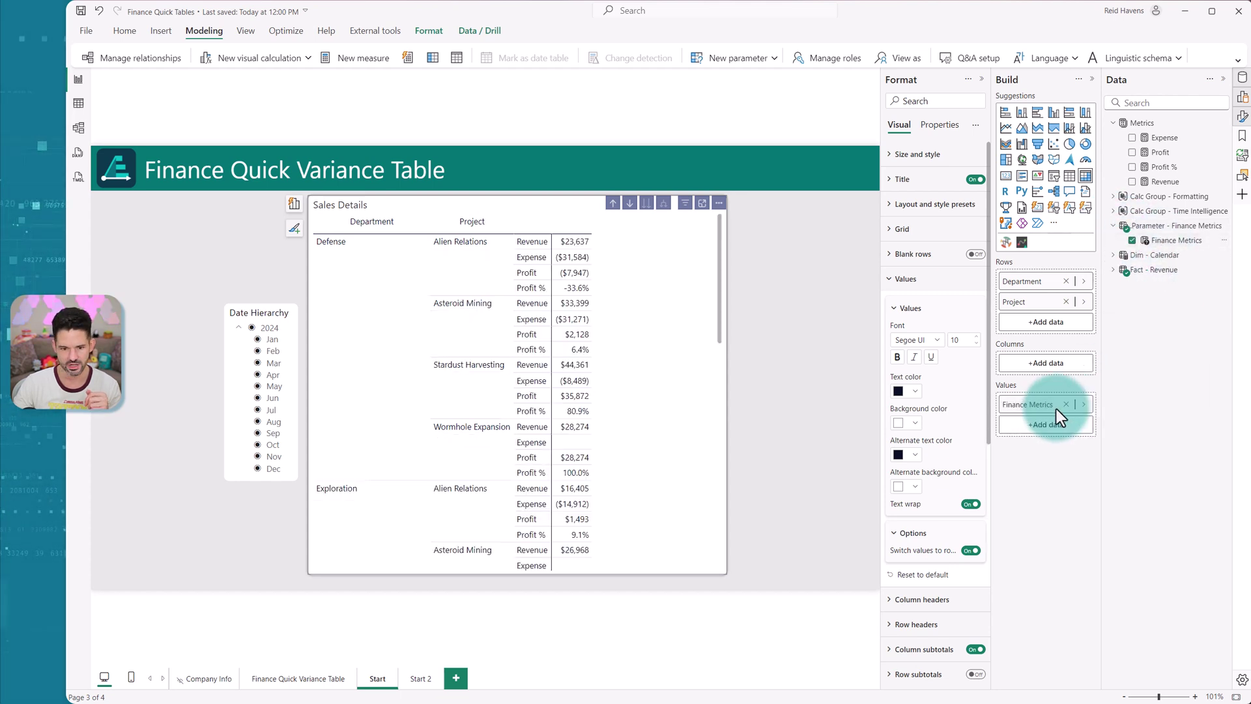
{"action": "left_click", "coordinate": [1111, 211]}
{"action": "left_click_drag", "start_coordinate": [1161, 244], "coordinate": [1072, 363]}
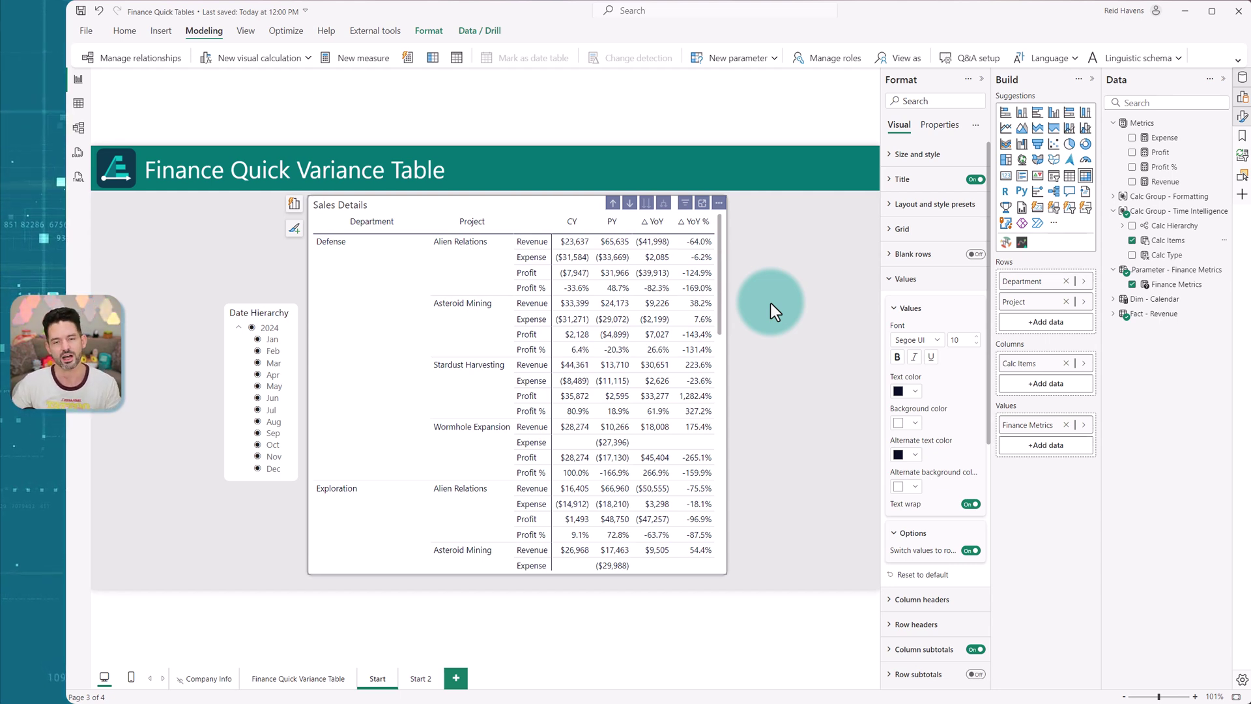
{"action": "left_click", "coordinate": [79, 175]}
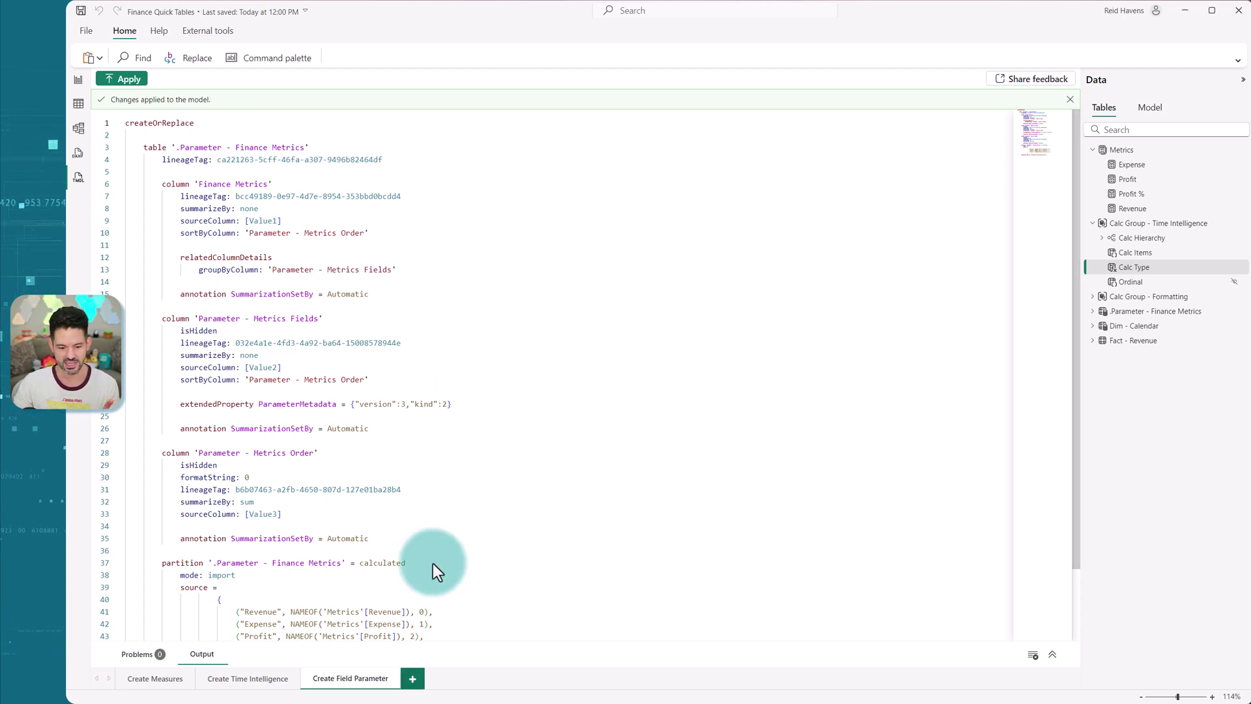
Step: Script the Time Intelligence calc group into a new TMDL tab and highlight its Dim - Calendar reference
{"action": "left_click", "coordinate": [412, 678]}
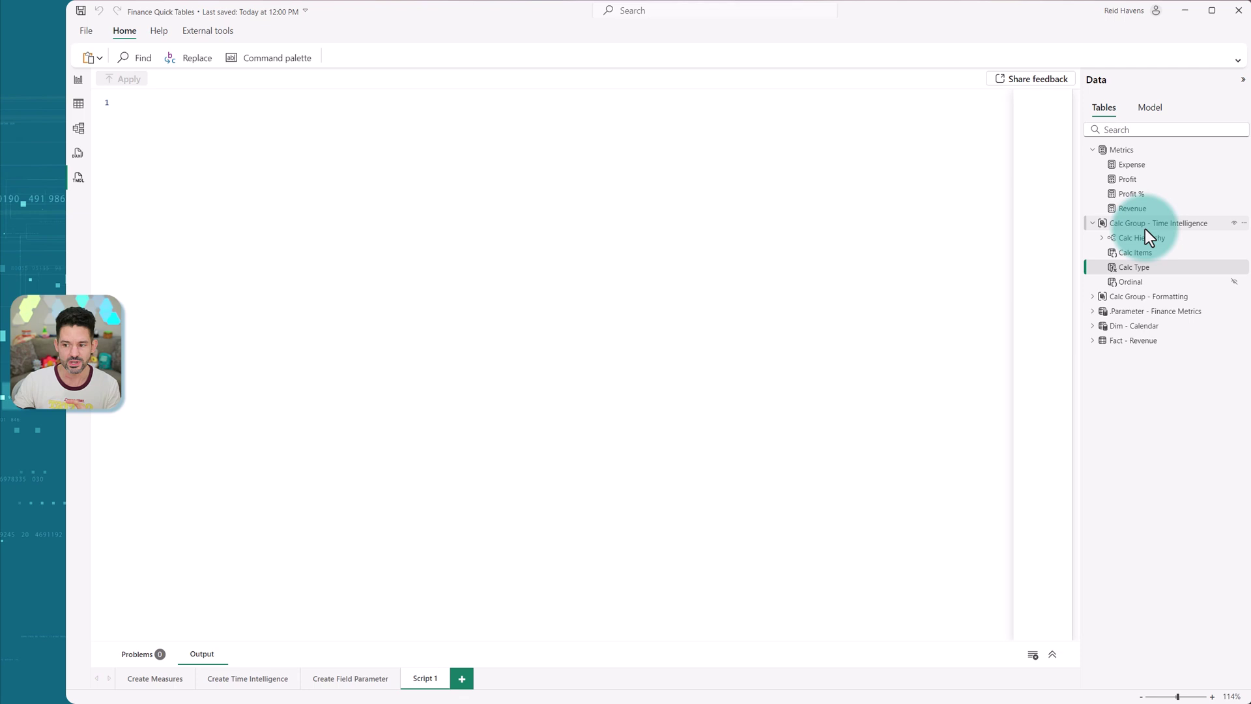
{"action": "left_click_drag", "start_coordinate": [1144, 228], "coordinate": [425, 219]}
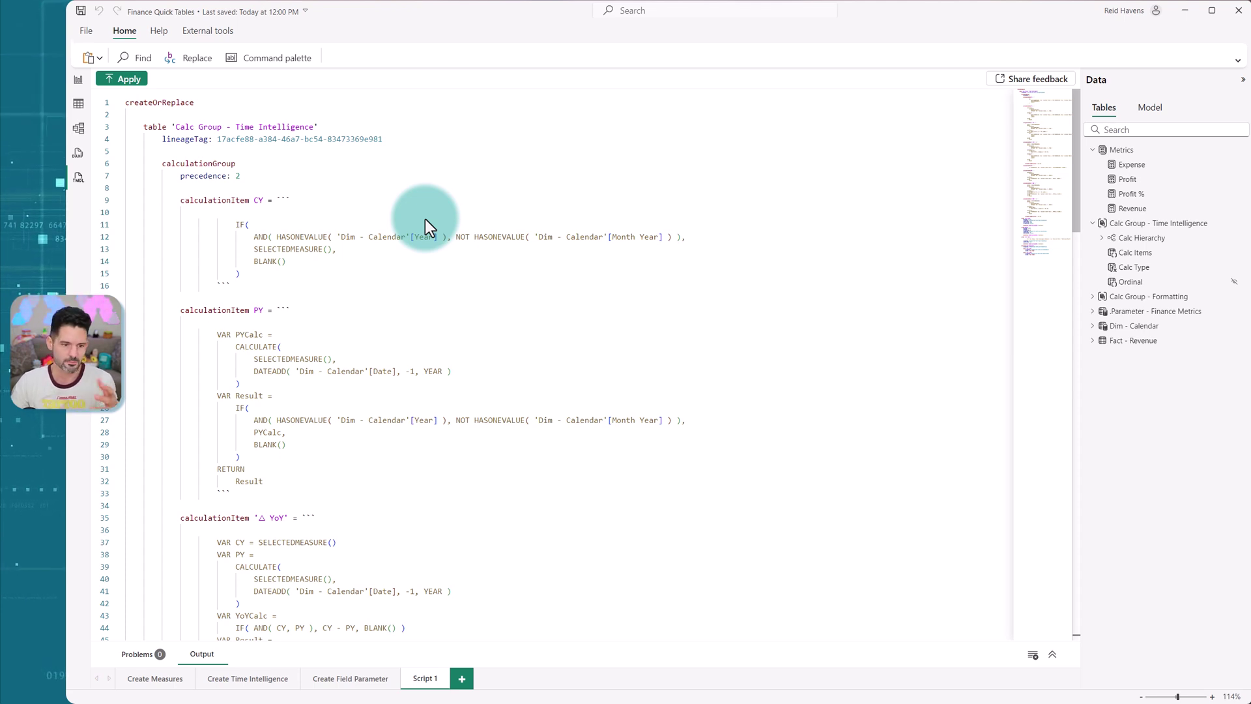
{"action": "left_click_drag", "start_coordinate": [340, 236], "coordinate": [404, 234]}
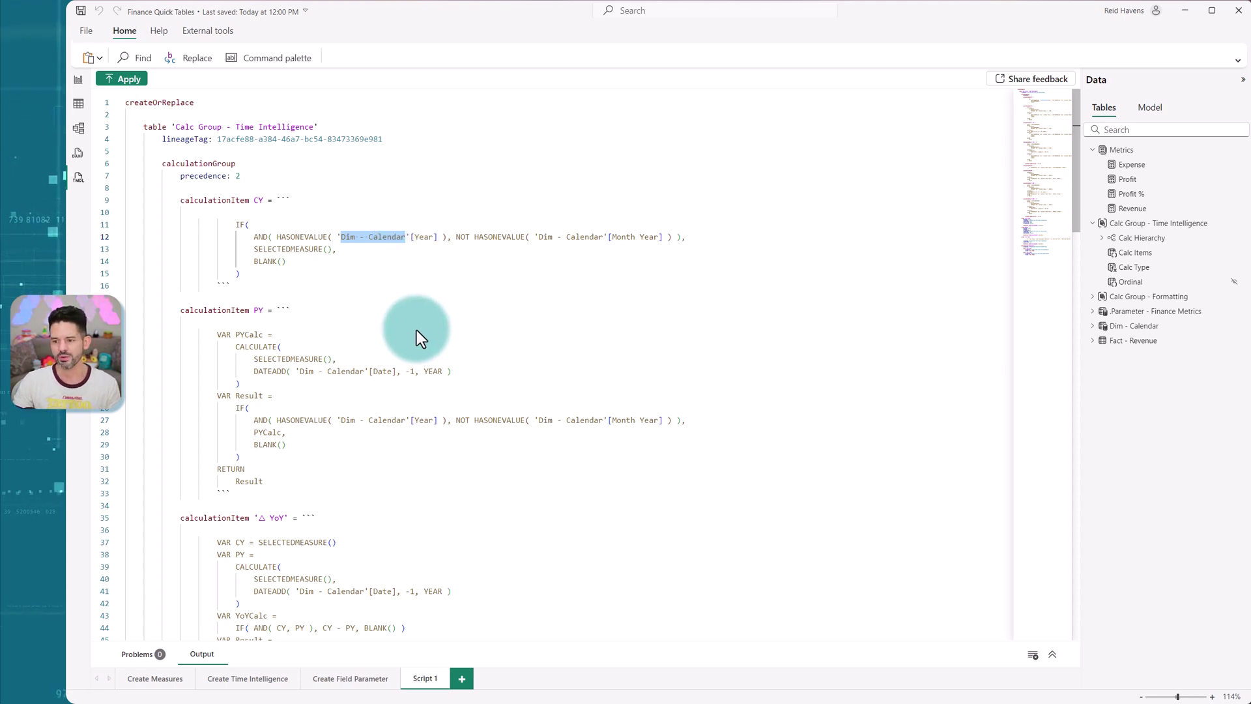
Step: Browse the Model tree to Time Intelligence's eight calculation items, selecting CY and PY
{"action": "left_click", "coordinate": [1148, 107]}
{"action": "left_click", "coordinate": [1102, 211]}
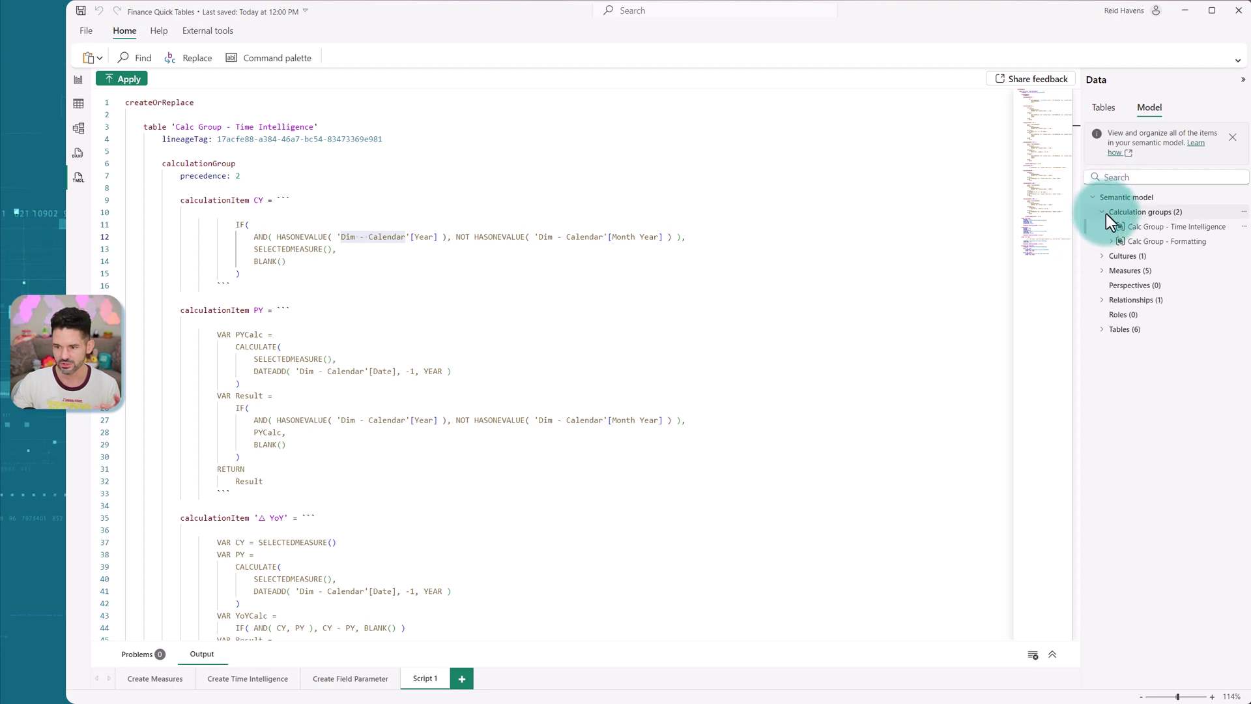
{"action": "left_click", "coordinate": [1112, 226]}
{"action": "left_click", "coordinate": [1128, 256]}
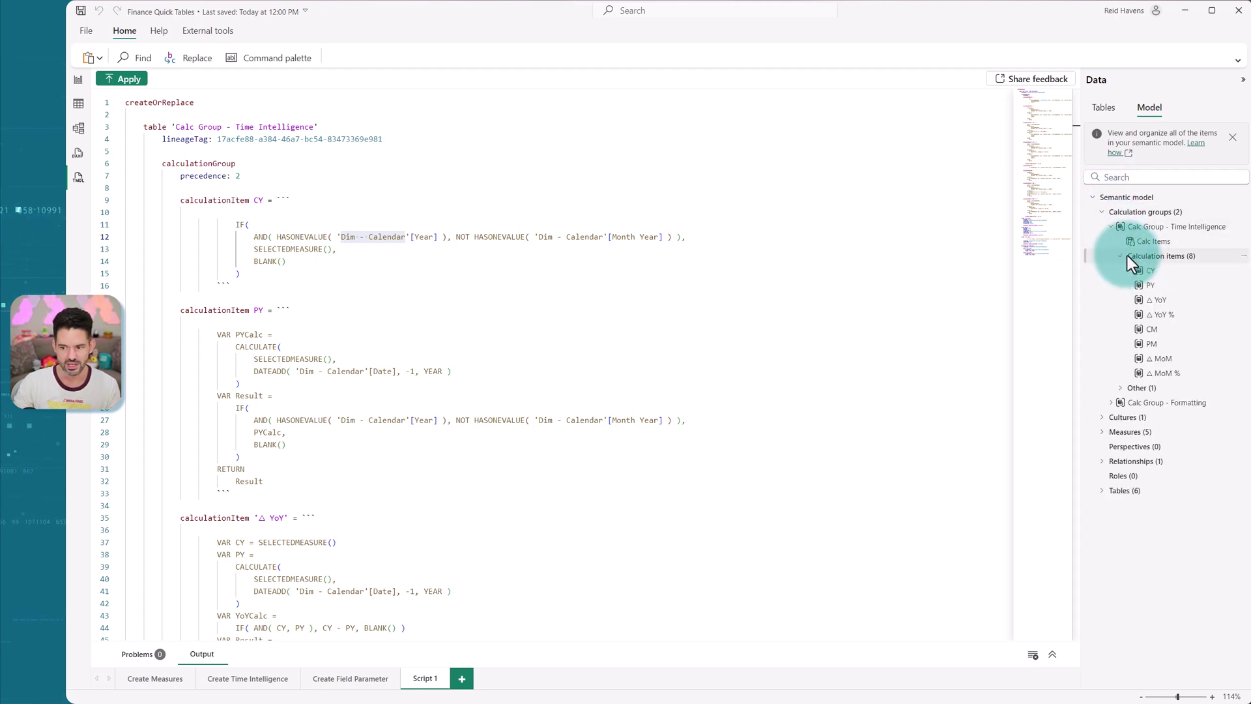
{"action": "left_click", "coordinate": [1150, 270]}
{"action": "left_click", "coordinate": [1148, 286]}
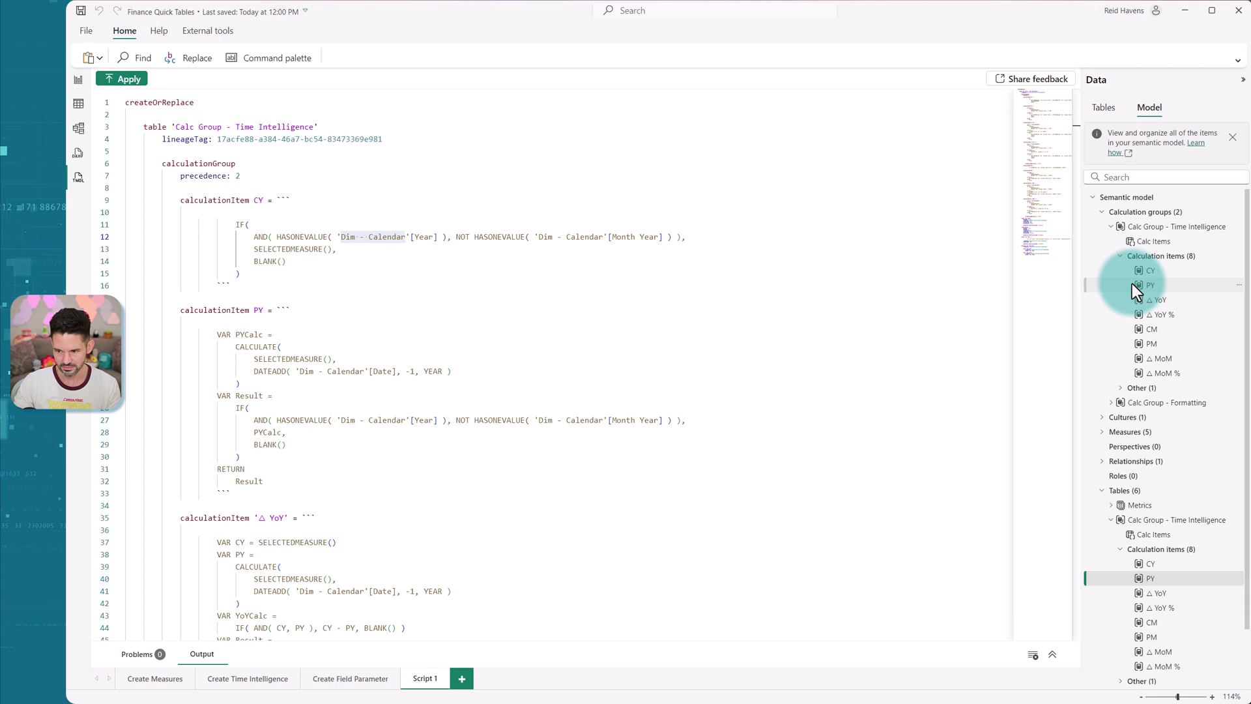
Step: In Model view, open the △ YoY calculation item's DAX and highlight its 'Dim - Calendar'[Date] reference
{"action": "left_click", "coordinate": [78, 126]}
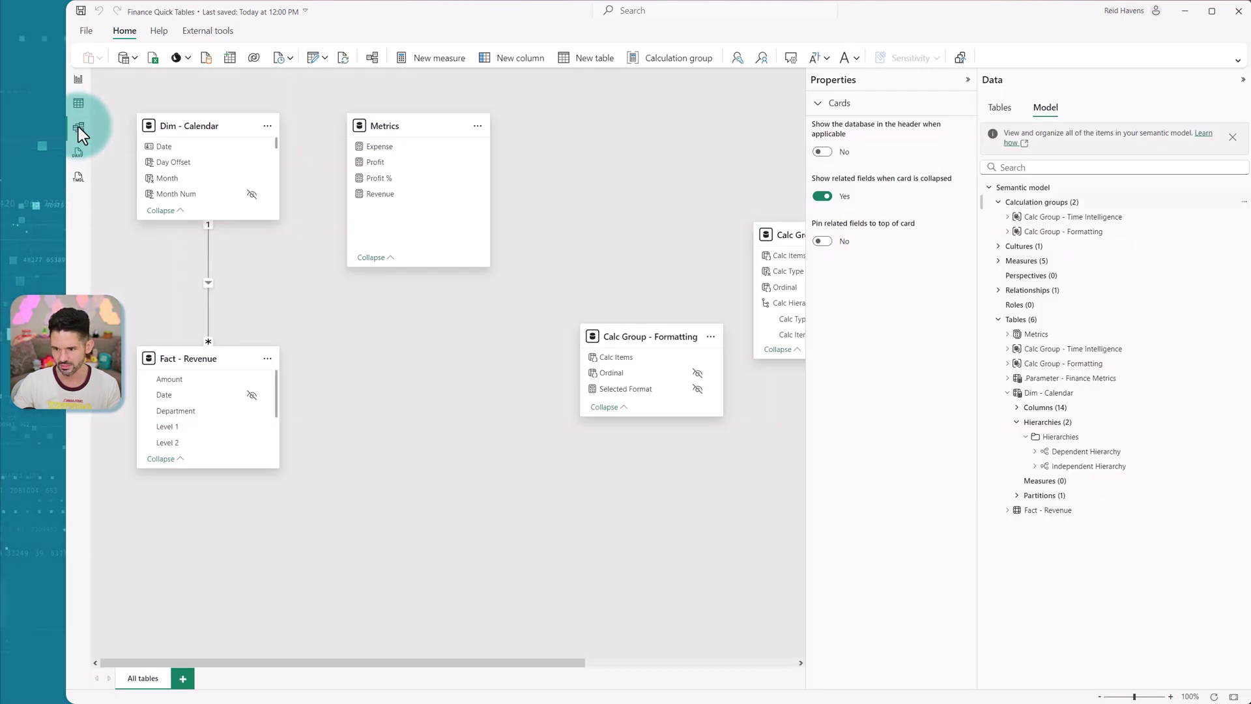
{"action": "left_click", "coordinate": [1007, 216]}
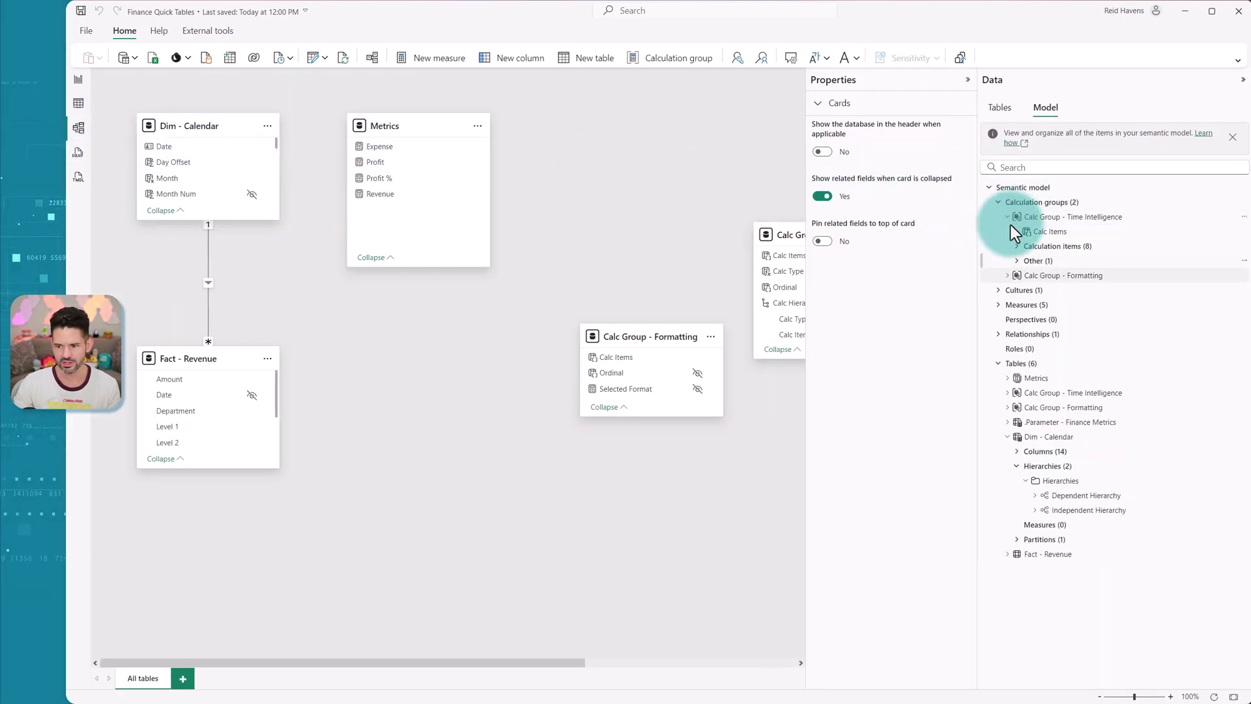
{"action": "left_click", "coordinate": [1016, 246]}
{"action": "left_click", "coordinate": [1040, 289]}
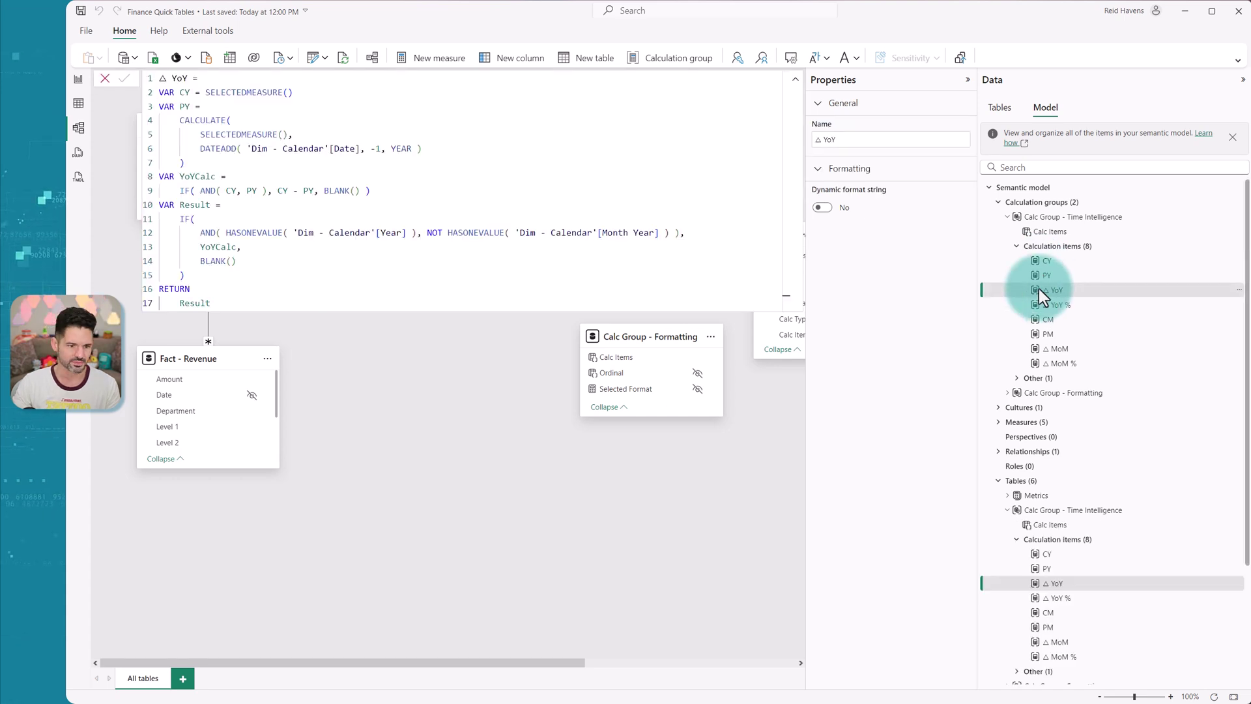
{"action": "left_click_drag", "start_coordinate": [360, 151], "coordinate": [284, 154]}
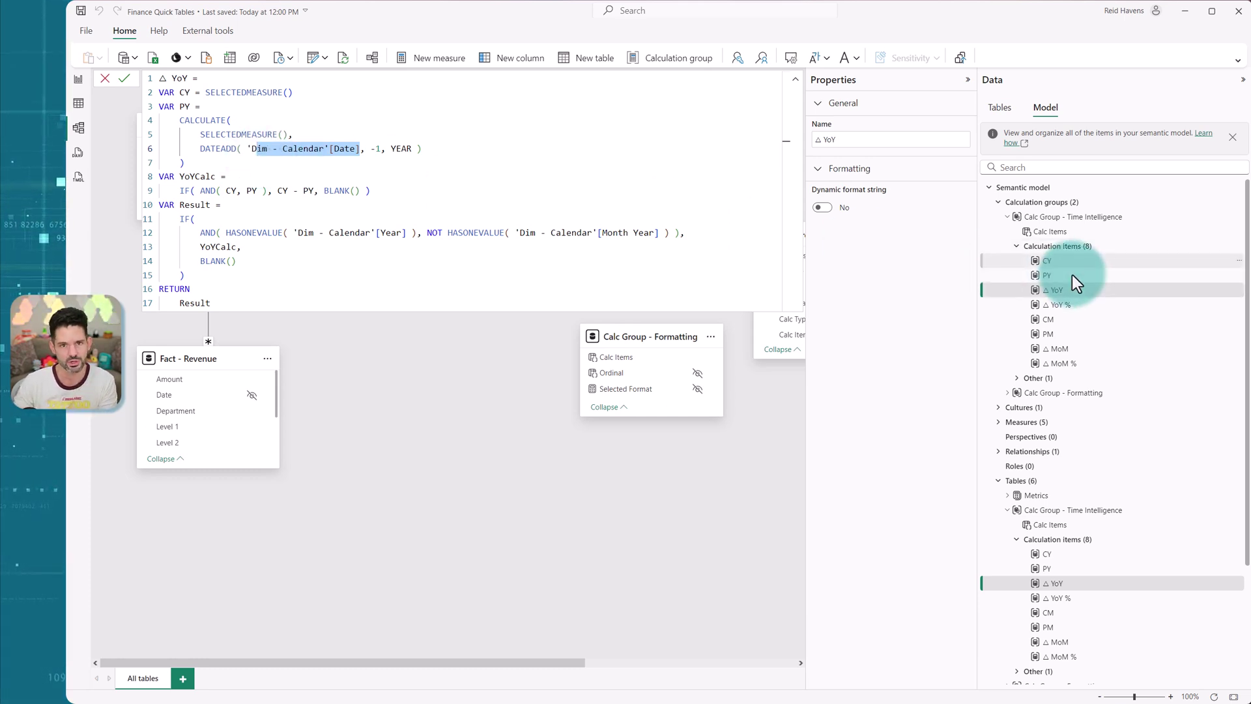
Step: Return to Report view, deselect the Sales Details matrix, and show the Finance Quick Variance Table page
{"action": "left_click", "coordinate": [79, 81]}
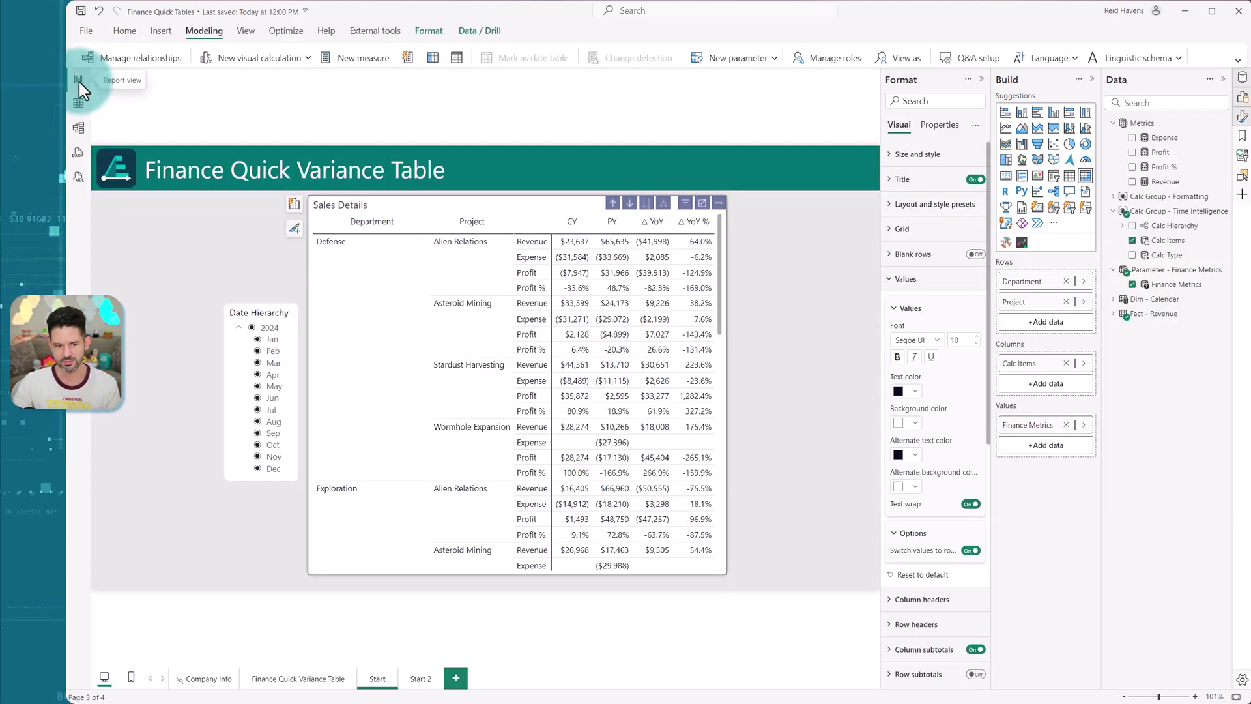
{"action": "left_click", "coordinate": [209, 345]}
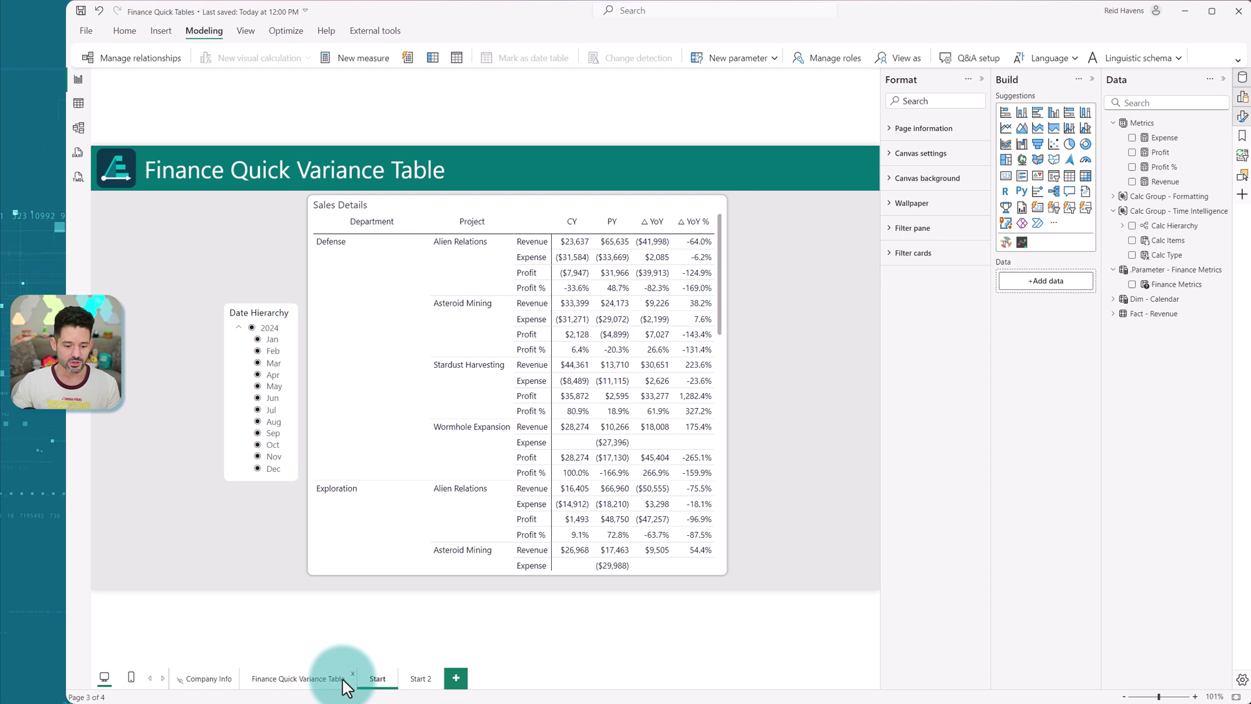
{"action": "left_click", "coordinate": [300, 678]}
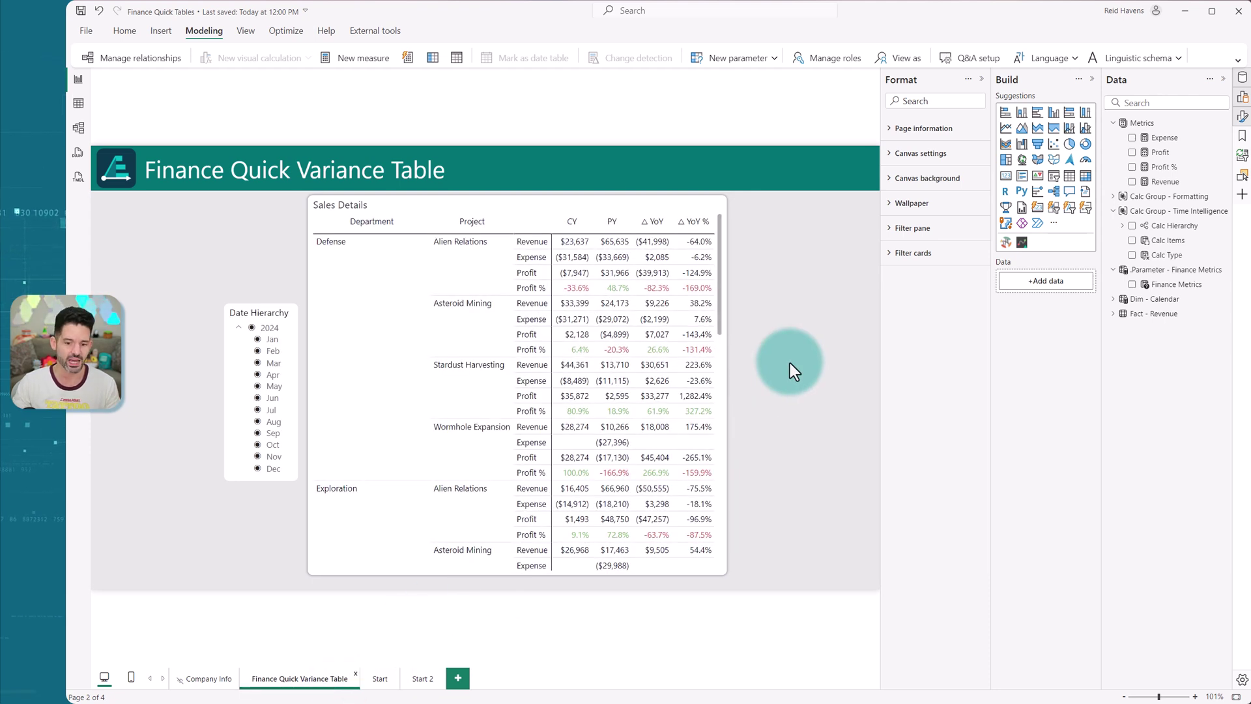